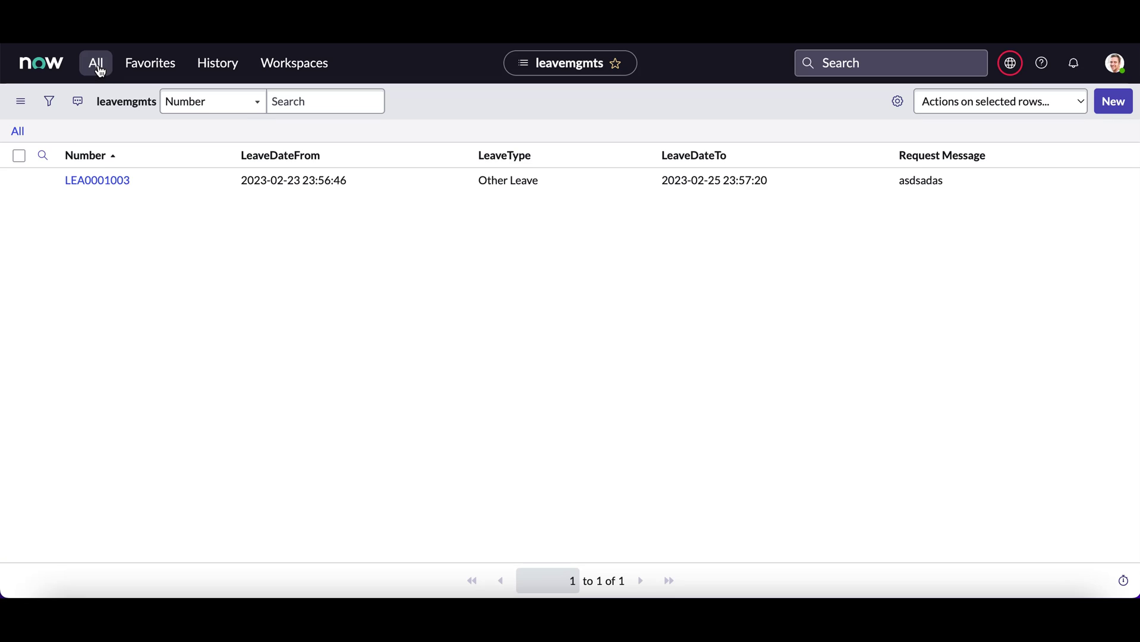
# Open the existing Other Leave record from the leavemgmts list and bring up its Form Layout configuration.
pyautogui.click(102, 73)
pyautogui.click(259, 277)
pyautogui.click(97, 185)
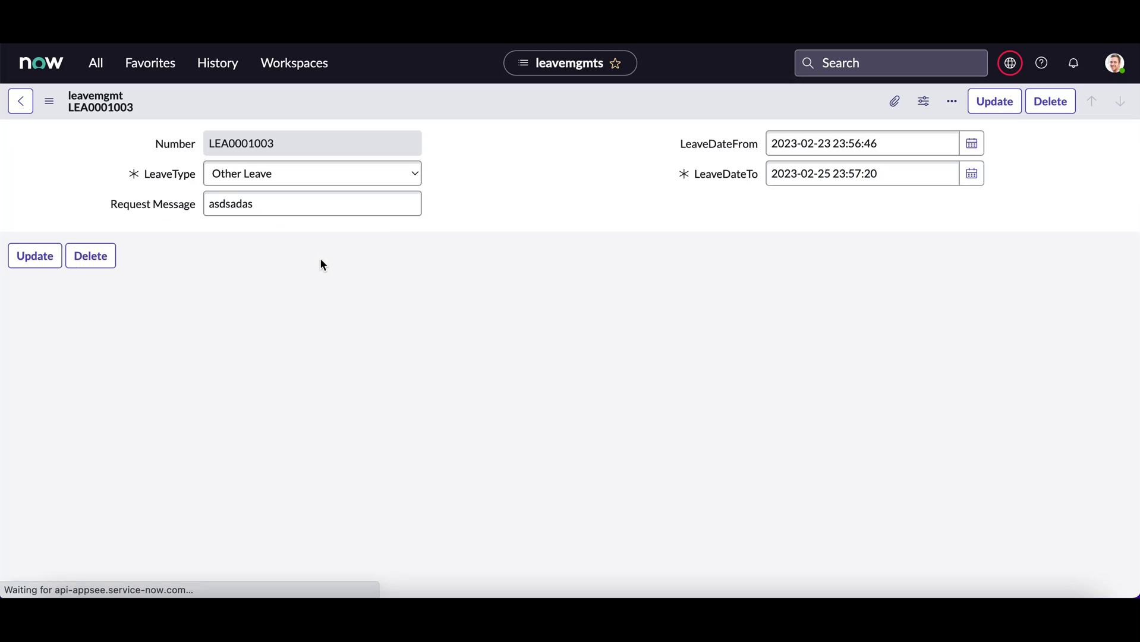
pyautogui.rightClick(513, 105)
pyautogui.moveTo(595, 181)
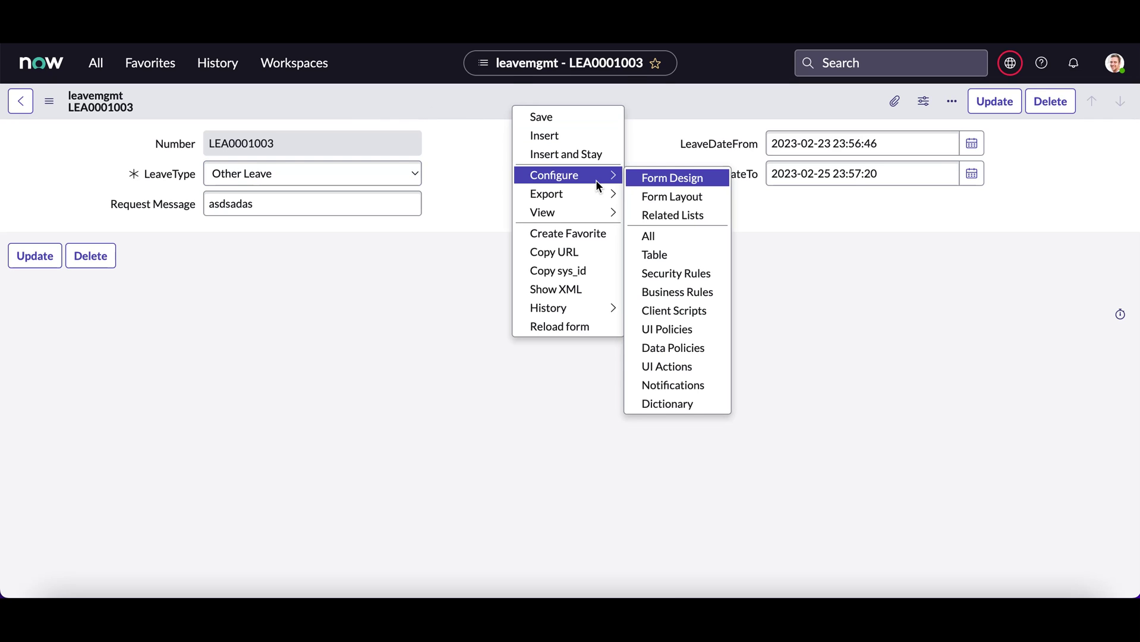
pyautogui.click(685, 204)
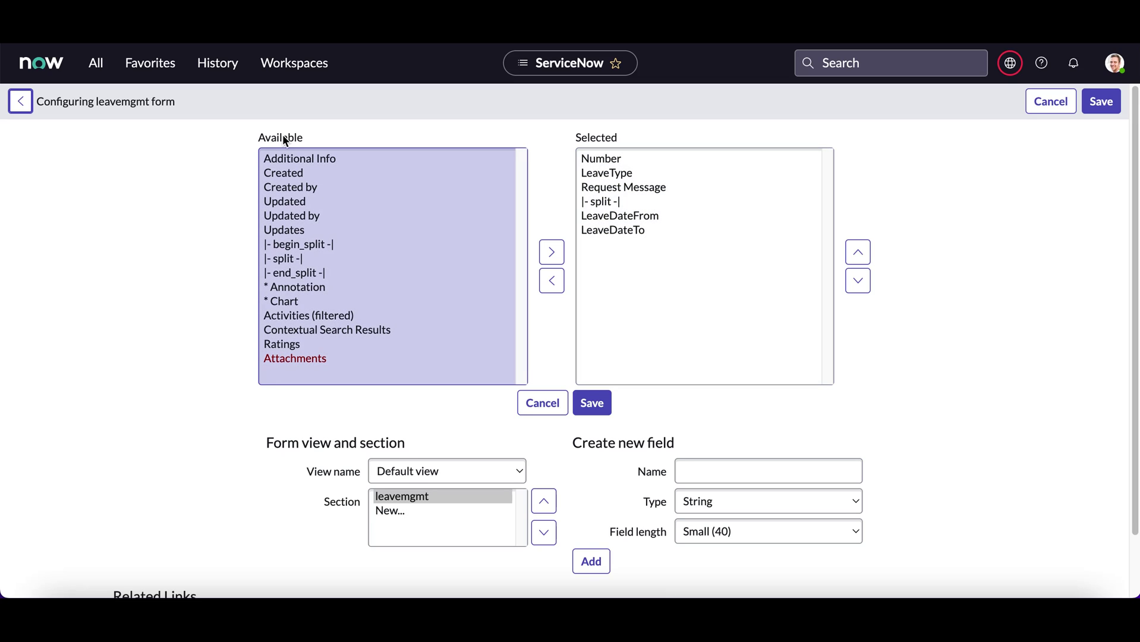
# Add the Created by field to the selected fields of the leavemgmt form's Default view.
pyautogui.click(321, 216)
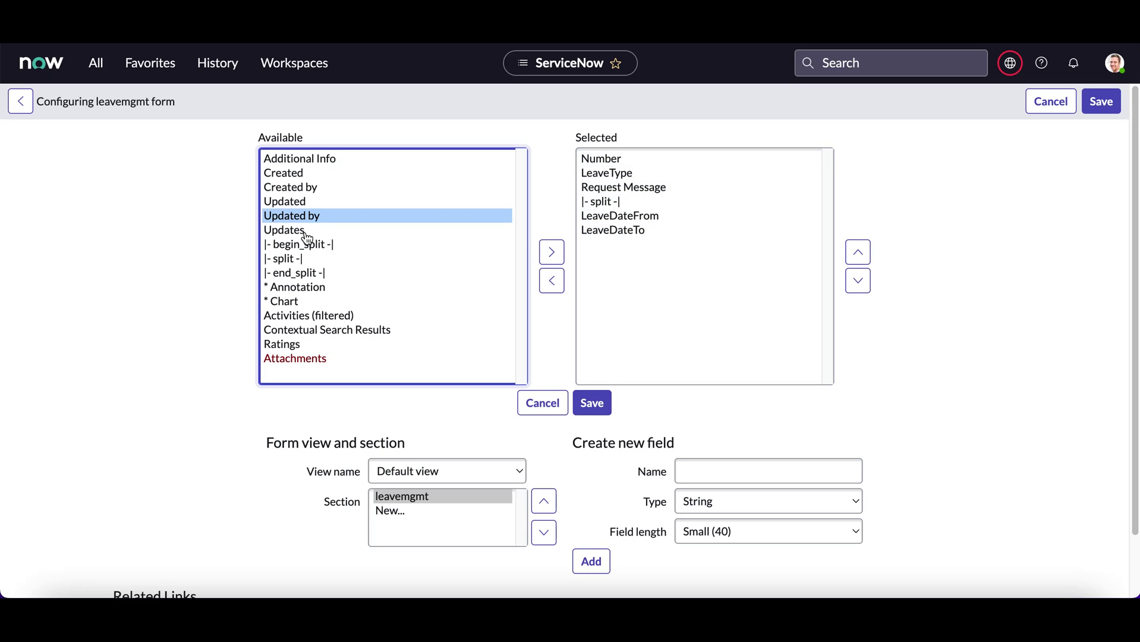
pyautogui.click(301, 177)
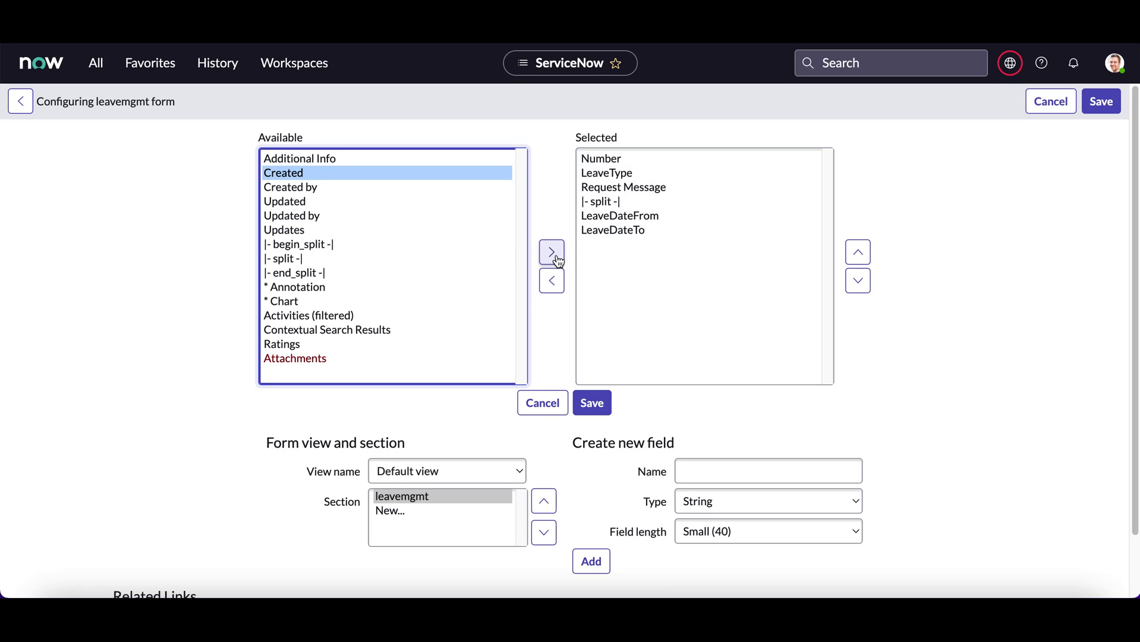
pyautogui.click(311, 188)
pyautogui.click(551, 252)
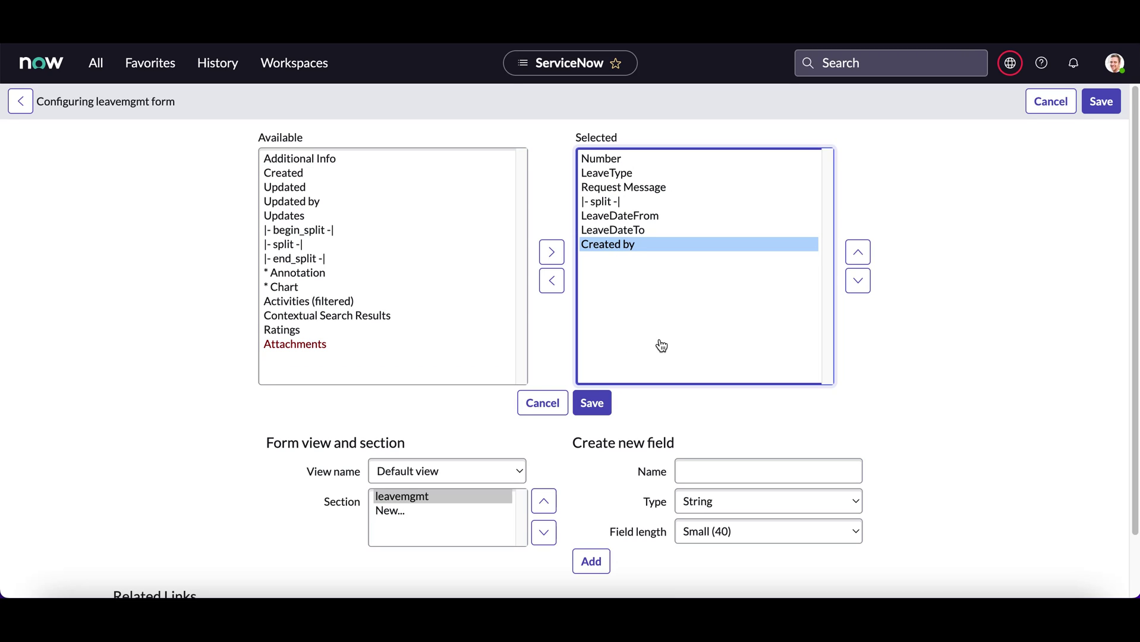
pyautogui.click(596, 405)
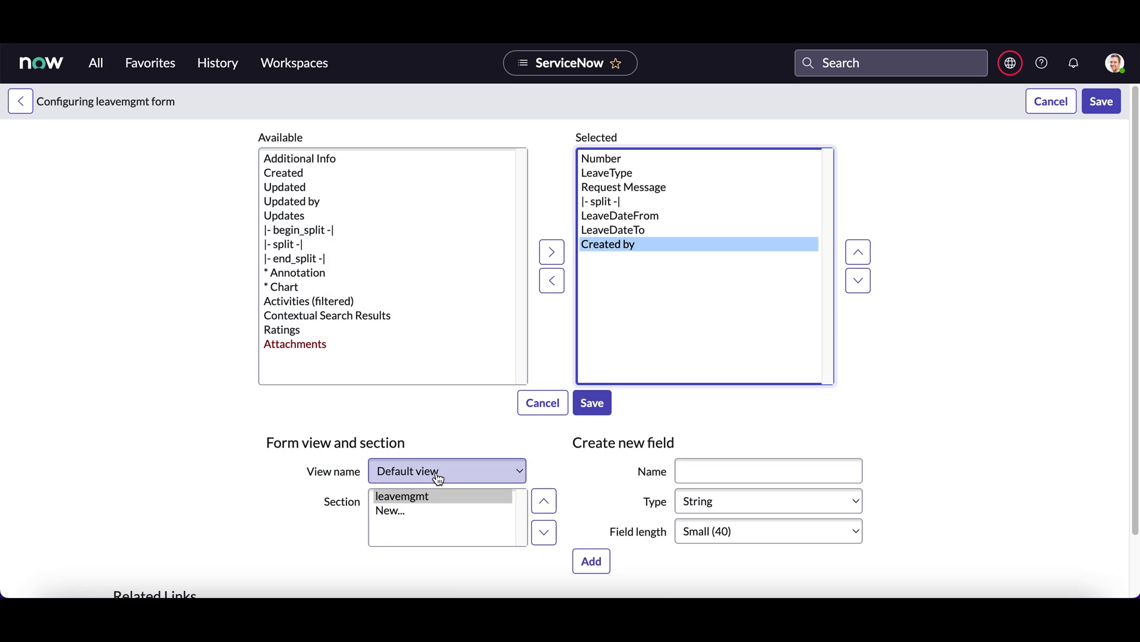
# Save the Default view changes and create a new form view named newitview.
pyautogui.click(438, 478)
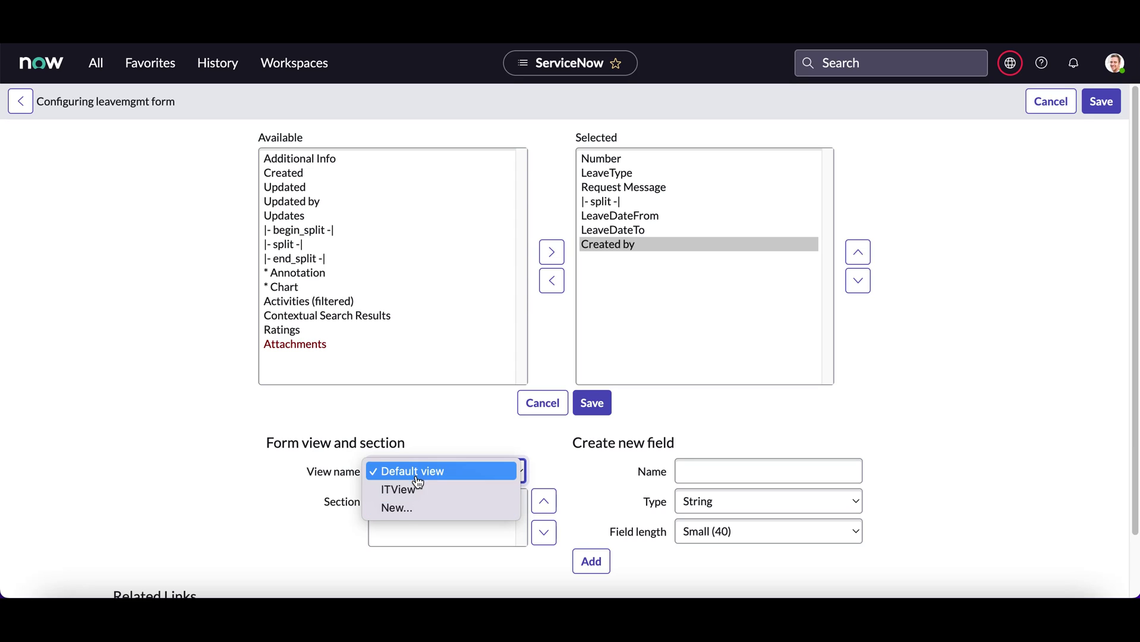
pyautogui.click(409, 508)
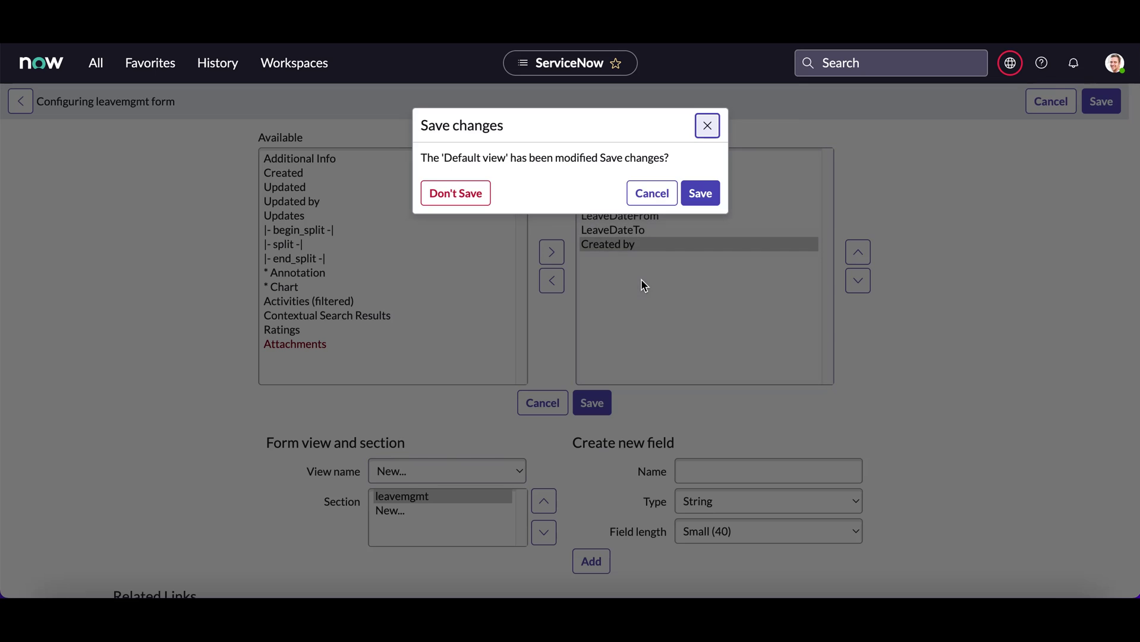
pyautogui.click(699, 193)
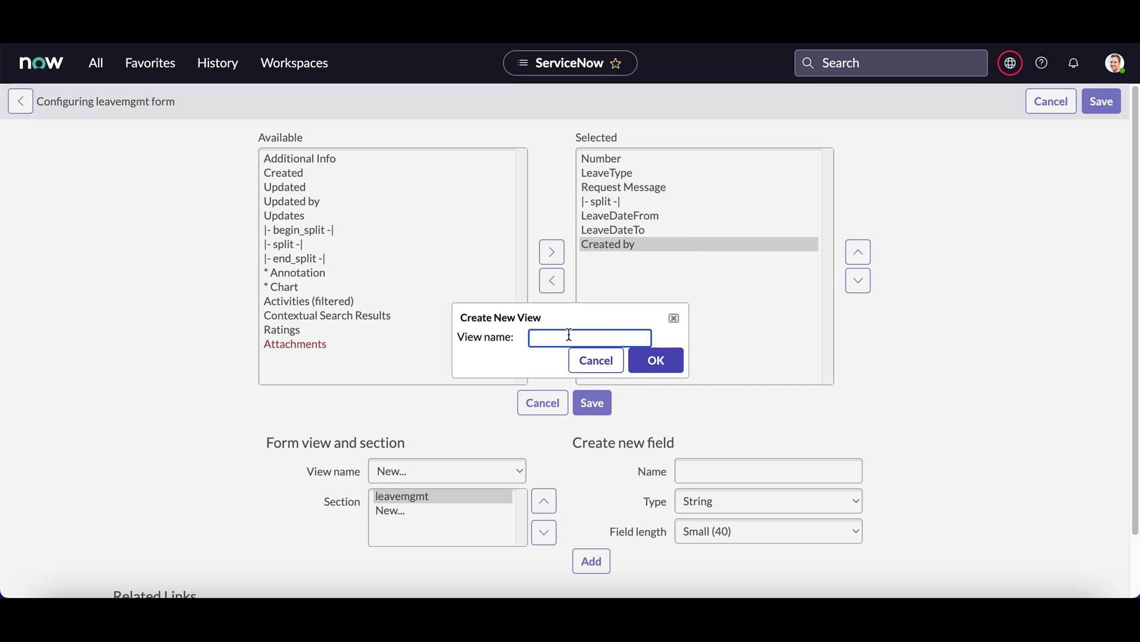
pyautogui.write('n')
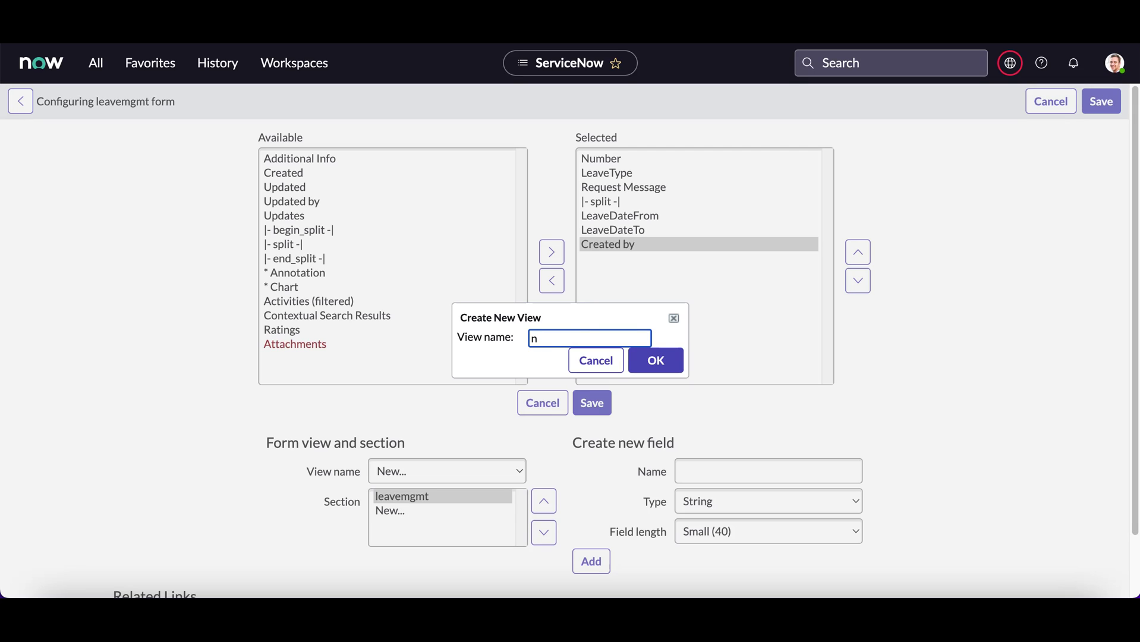
pyautogui.write('ewitview')
pyautogui.click(668, 366)
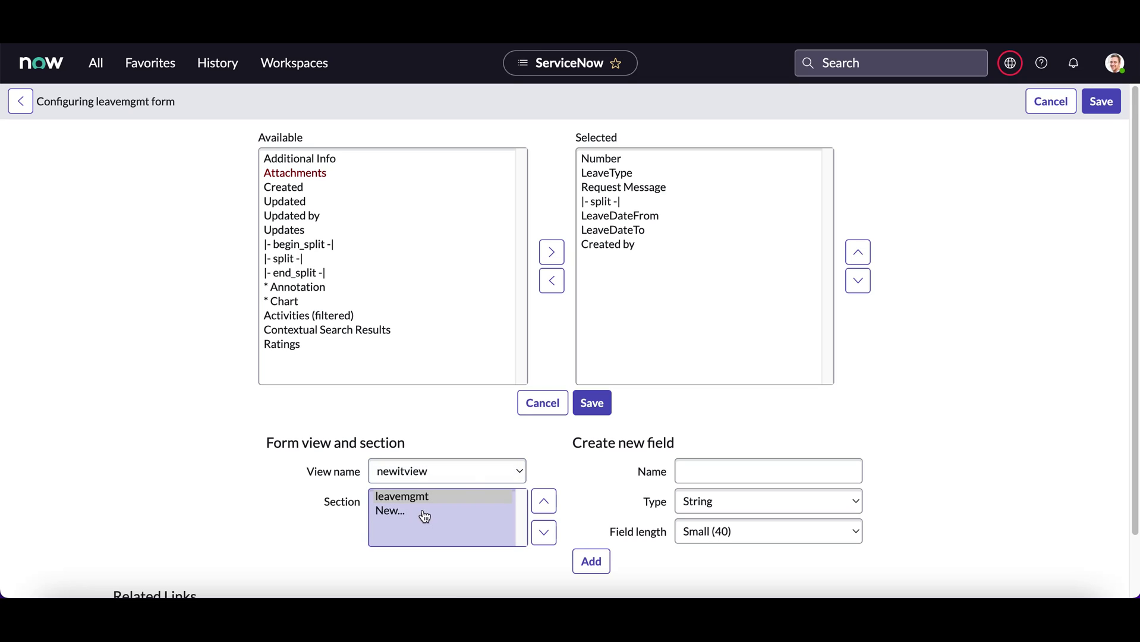
# Switch the form layout to Default view and back to newitview to compare their selected fields.
pyautogui.click(506, 471)
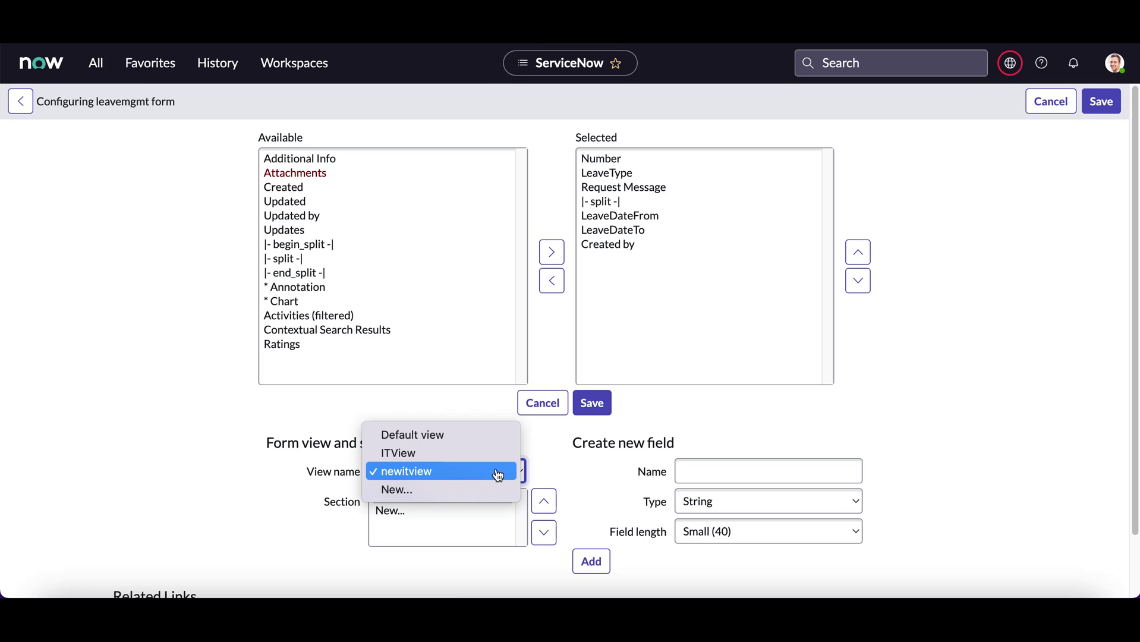
pyautogui.click(411, 434)
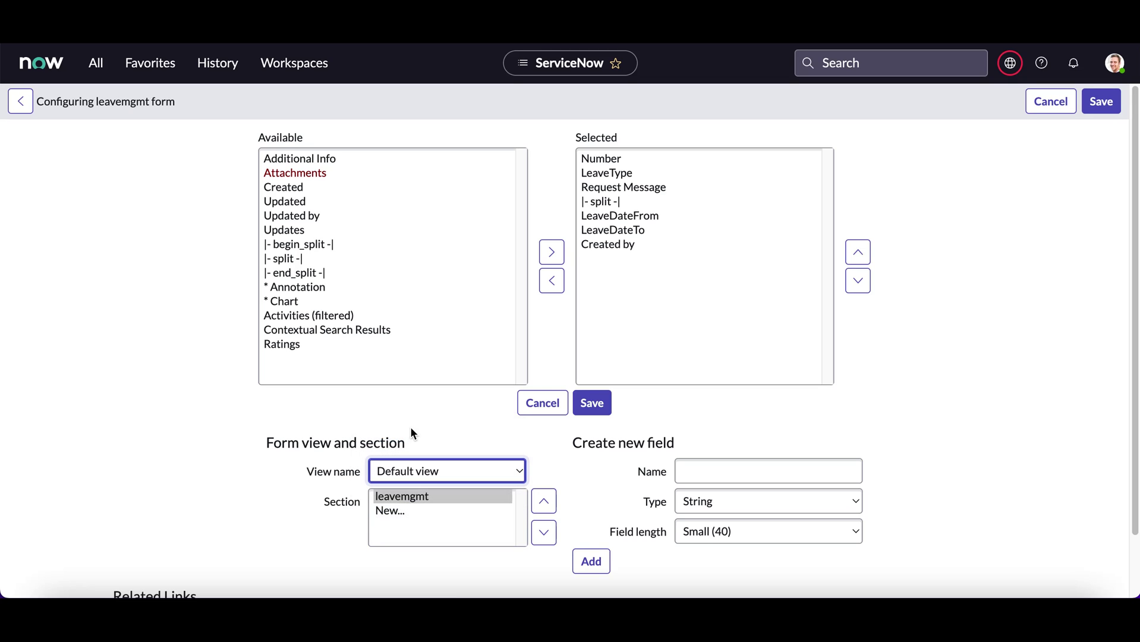
pyautogui.click(518, 477)
pyautogui.click(445, 514)
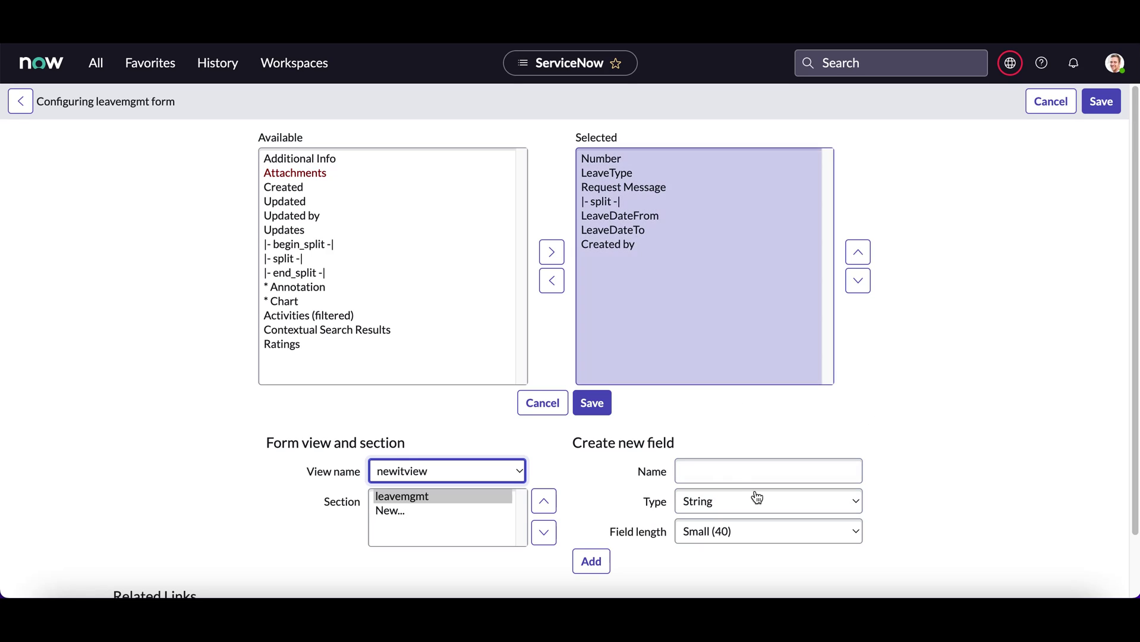
# Create a String field named additionalfield with length Small (40) in newitview and save the form layout.
pyautogui.click(723, 472)
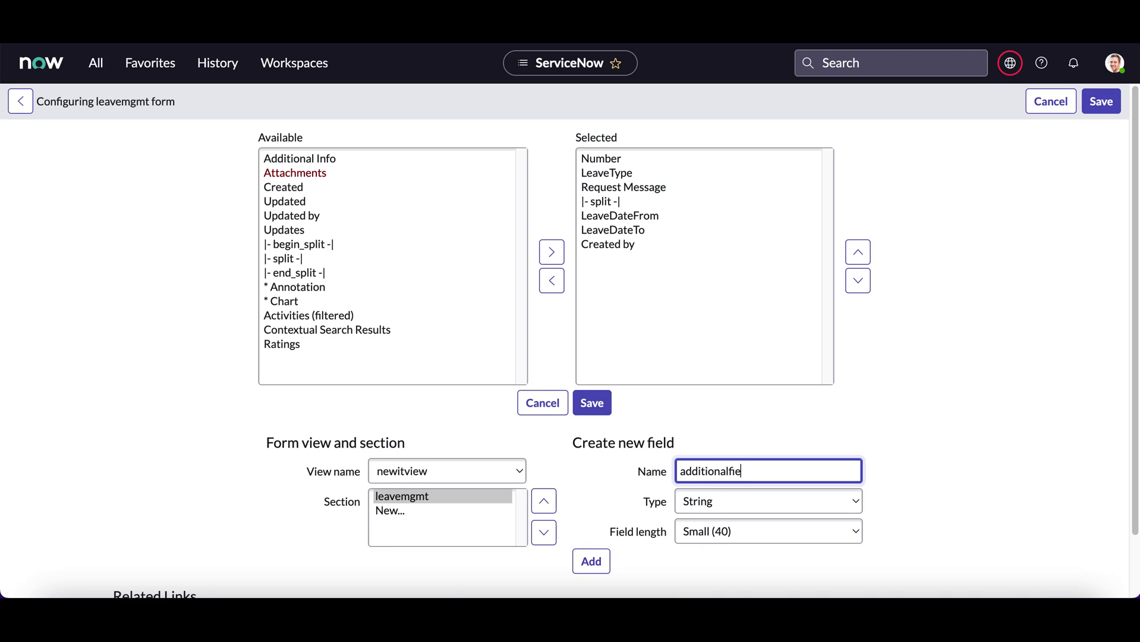
pyautogui.click(735, 505)
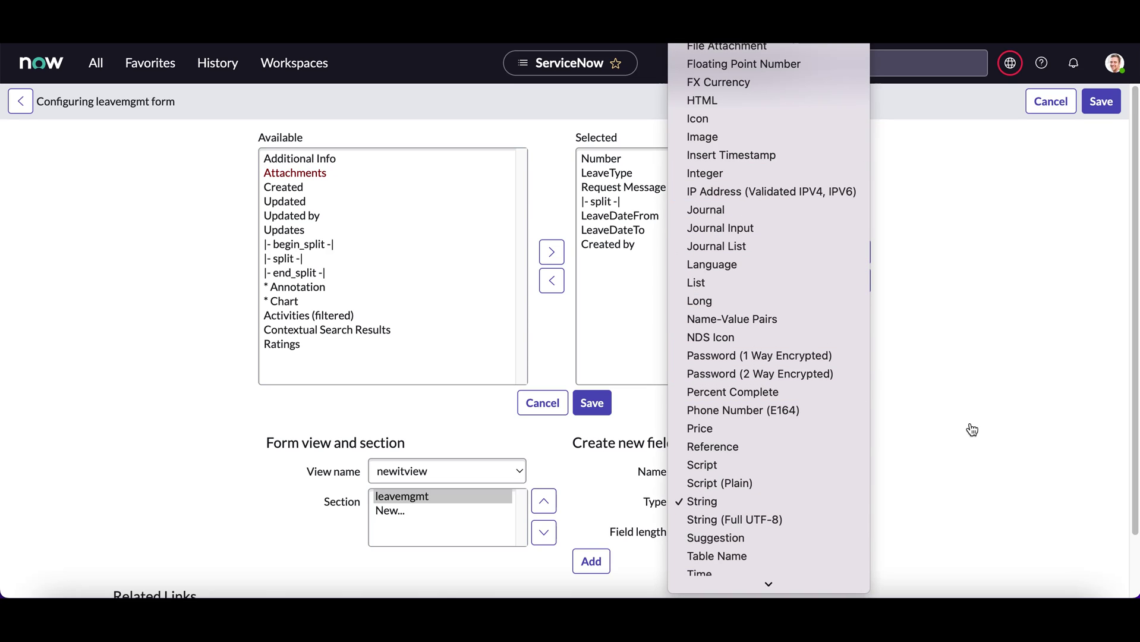
pyautogui.click(930, 446)
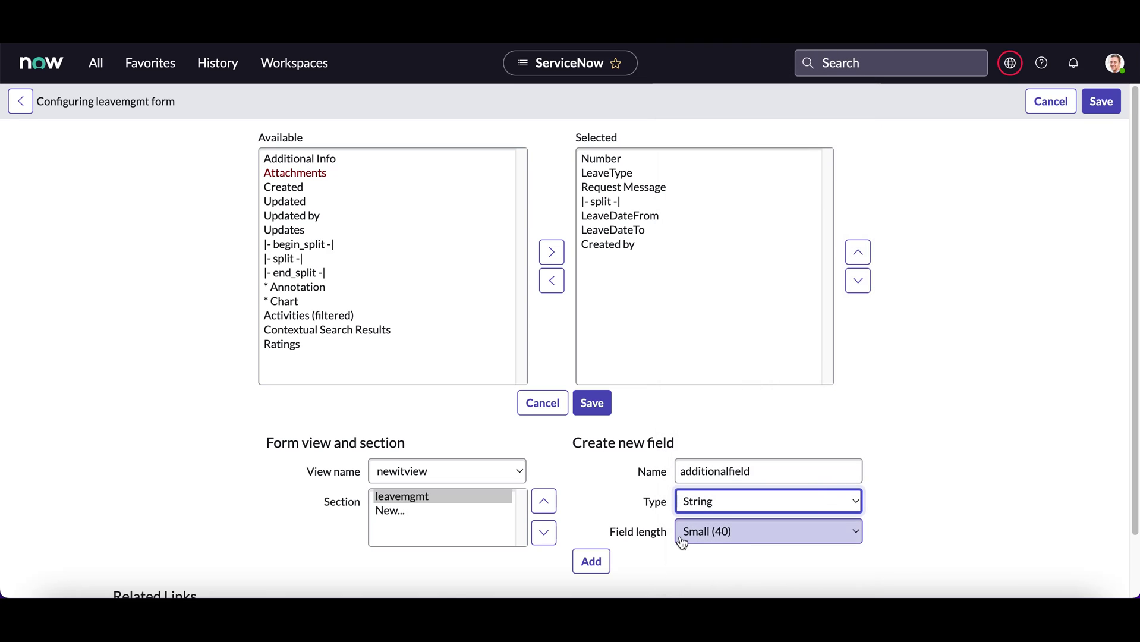
pyautogui.click(598, 565)
pyautogui.keyDown('shift'); pyautogui.click(631, 257); pyautogui.keyUp('shift')
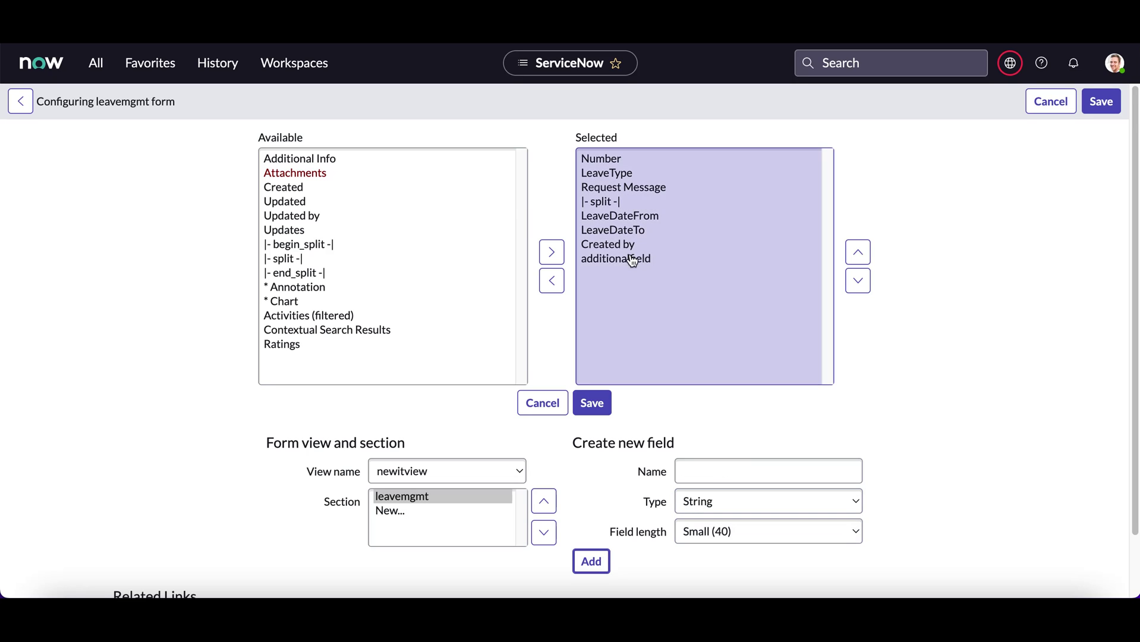
pyautogui.click(617, 259)
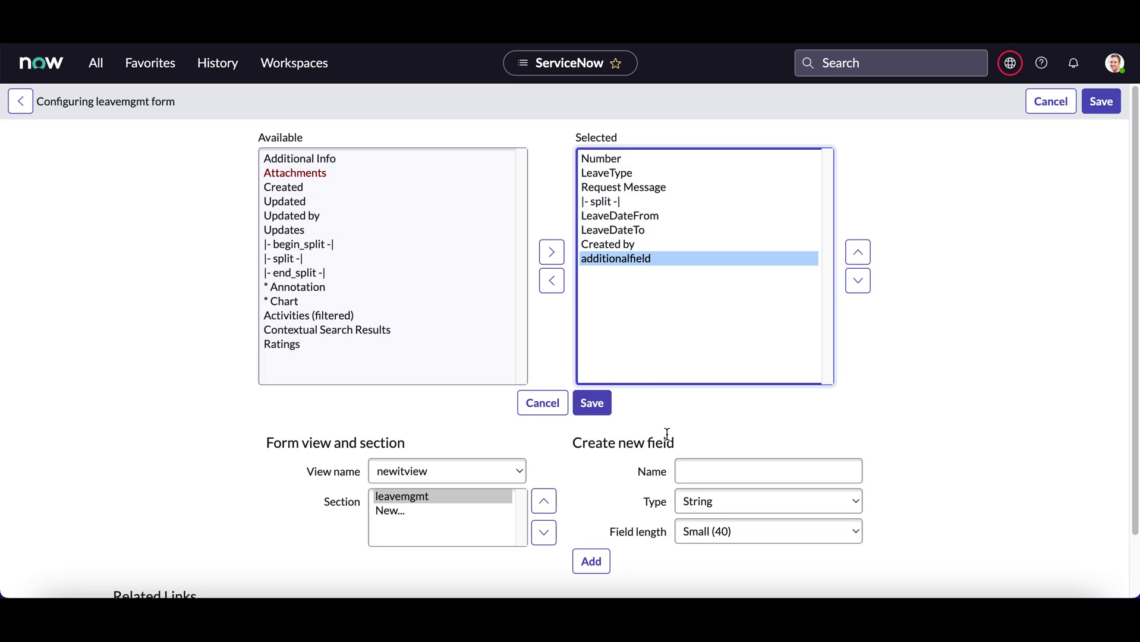
pyautogui.click(589, 404)
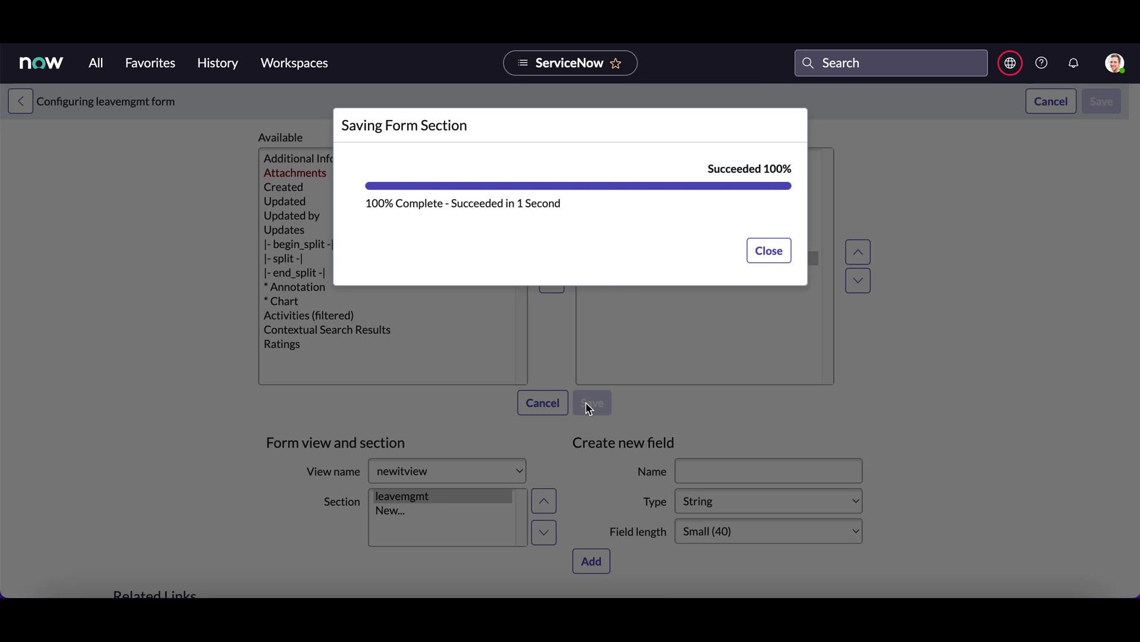
pyautogui.click(768, 252)
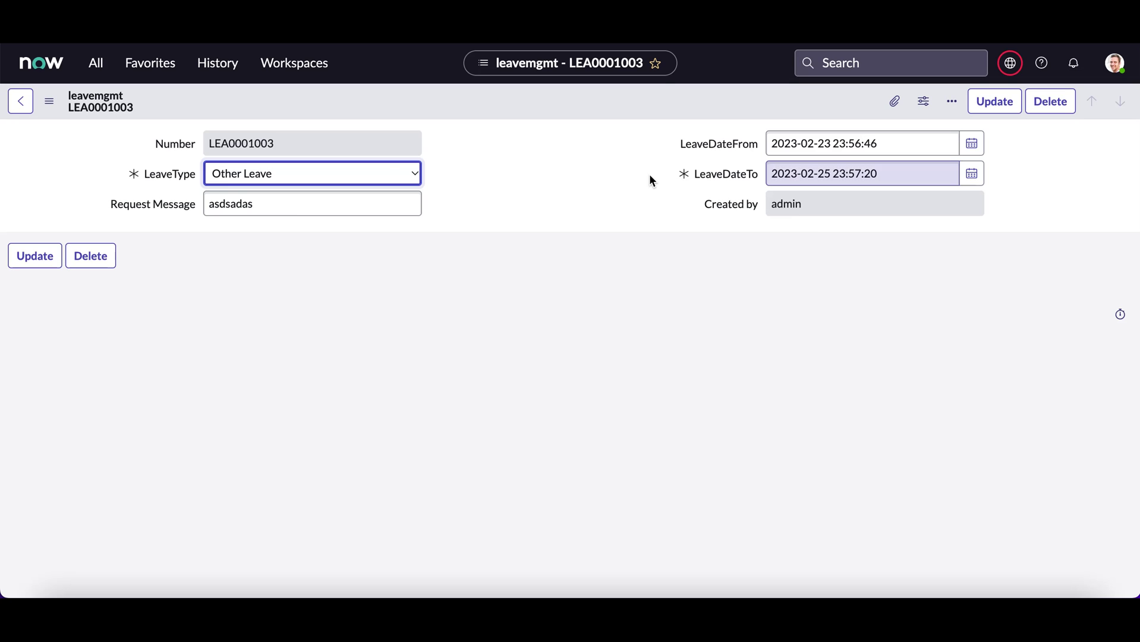
# Reopen the record's Form Layout configuration, add Additionalfield to the Default view and save it.
pyautogui.rightClick(463, 114)
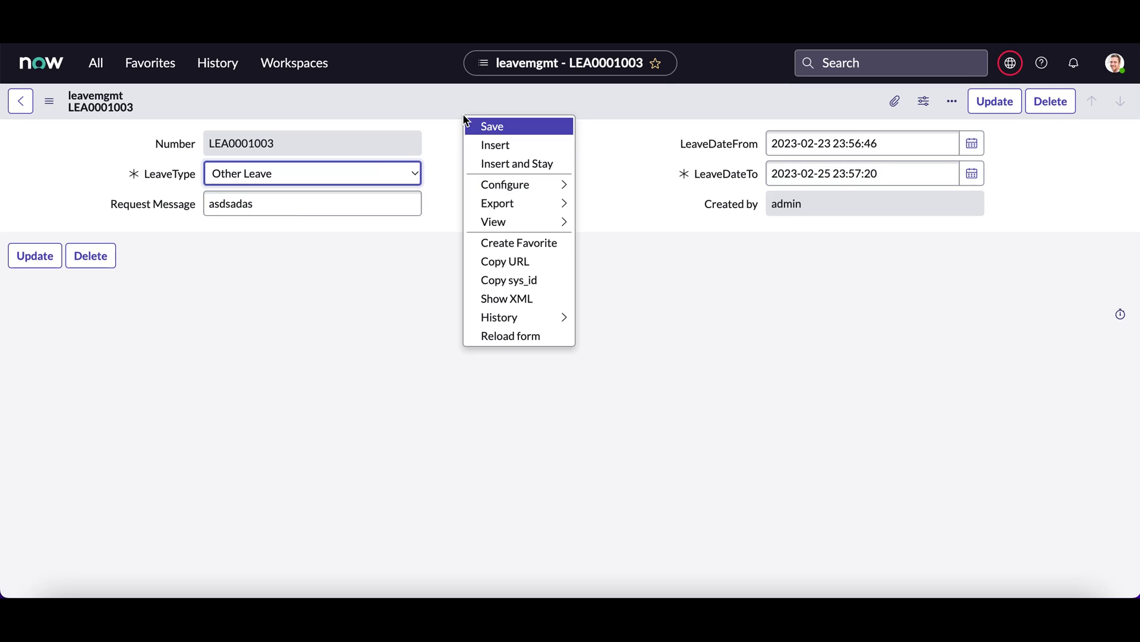
pyautogui.moveTo(540, 189)
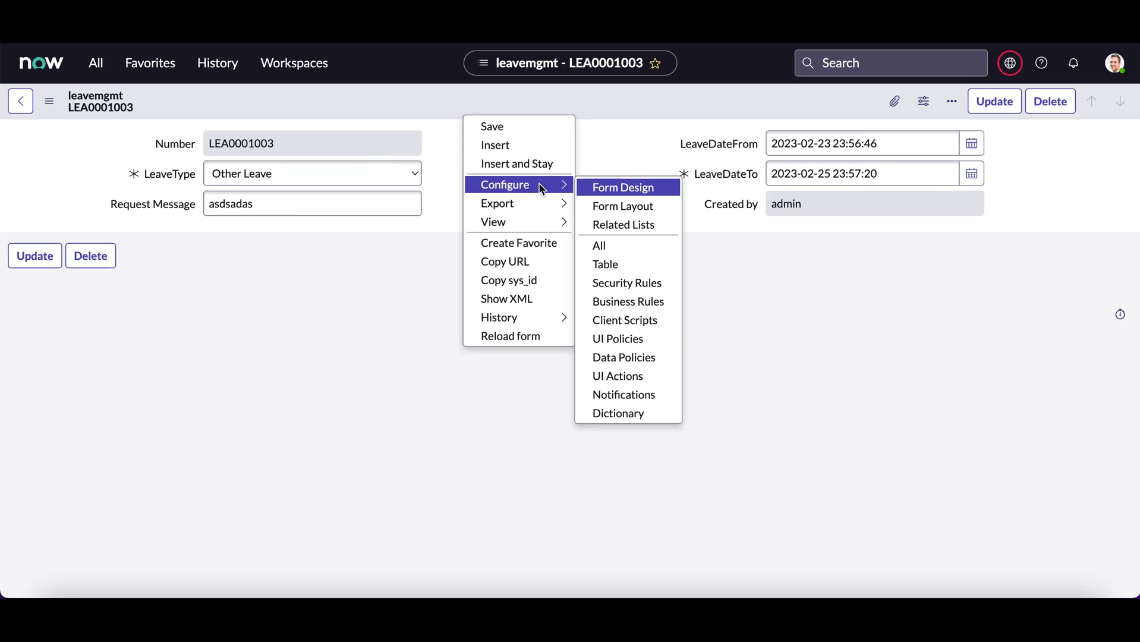
pyautogui.click(628, 206)
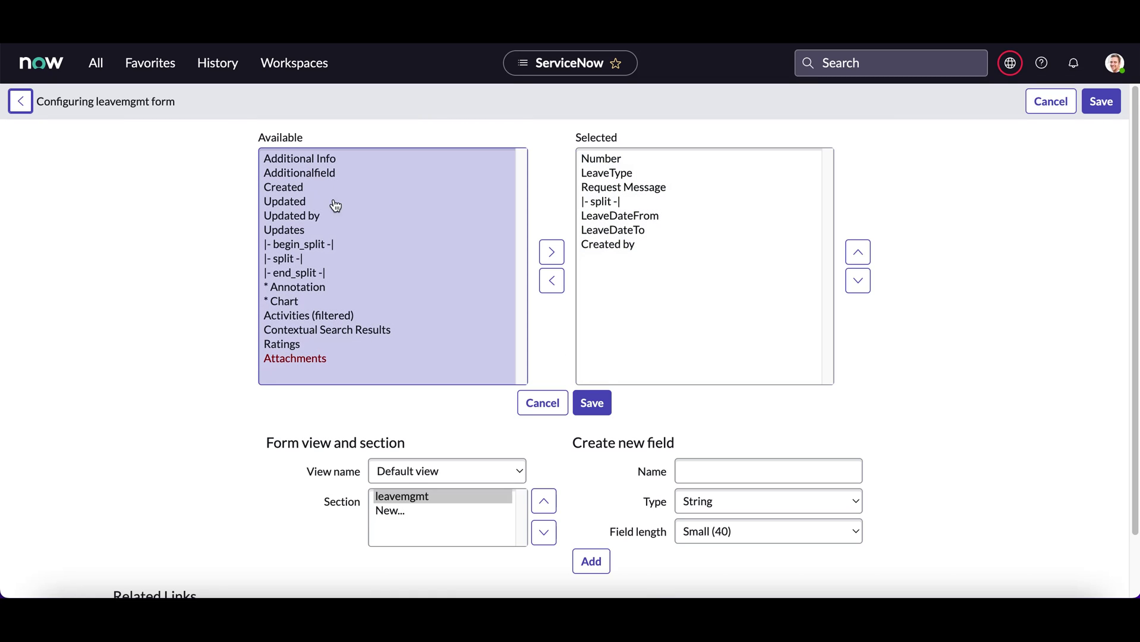
pyautogui.click(310, 176)
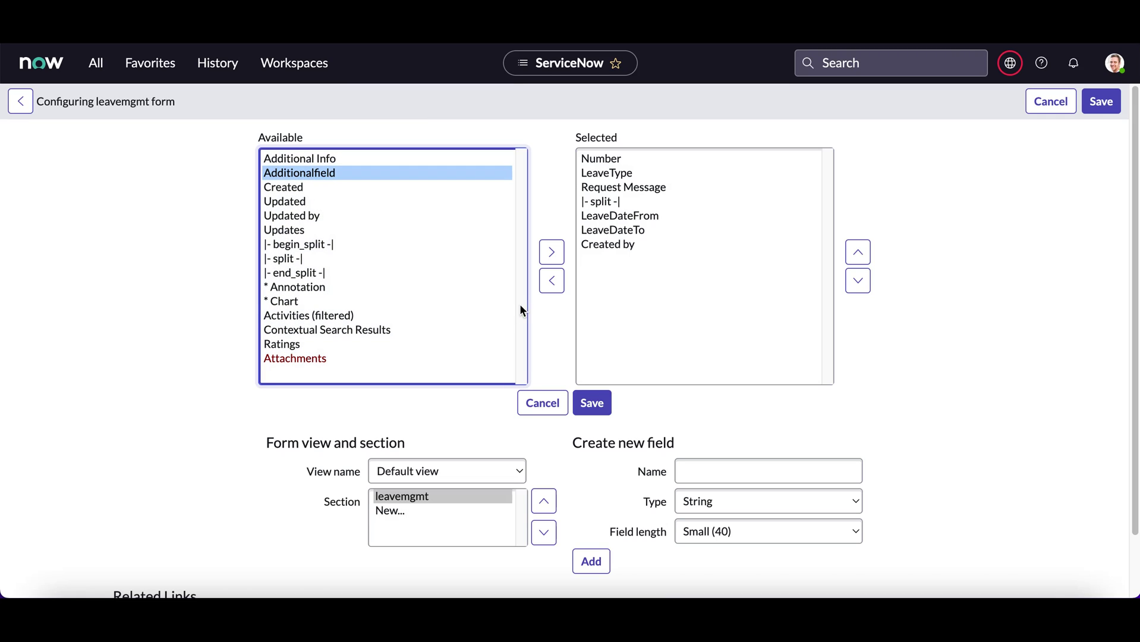
pyautogui.click(551, 252)
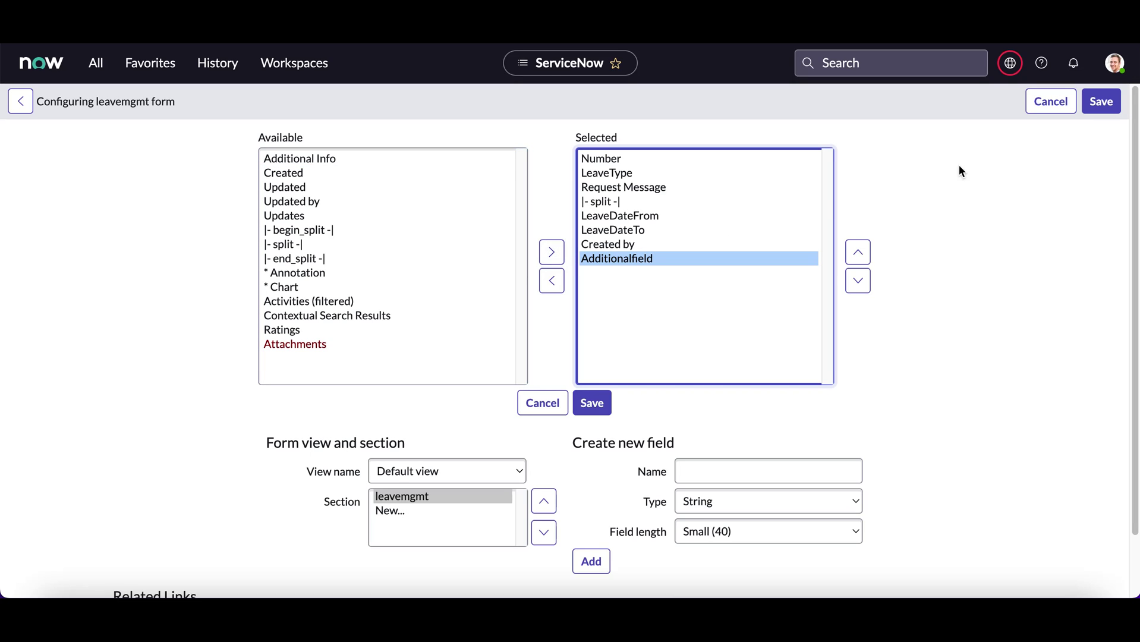
pyautogui.click(1100, 101)
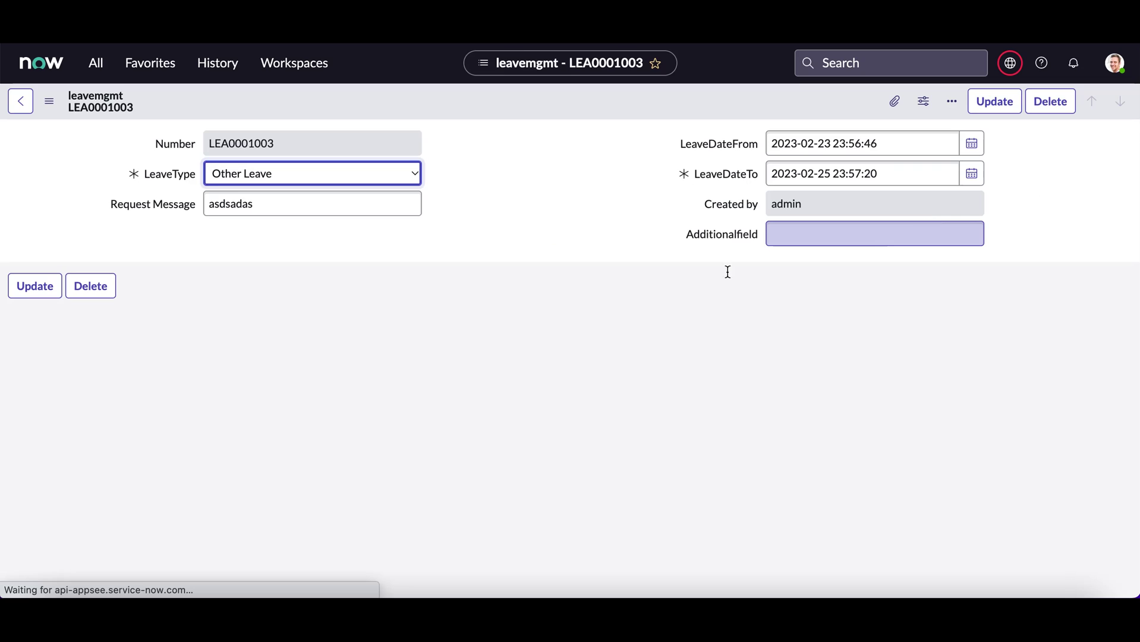
# Set the record's Additionalfield to asdsadsad and update the record.
pyautogui.click(804, 234)
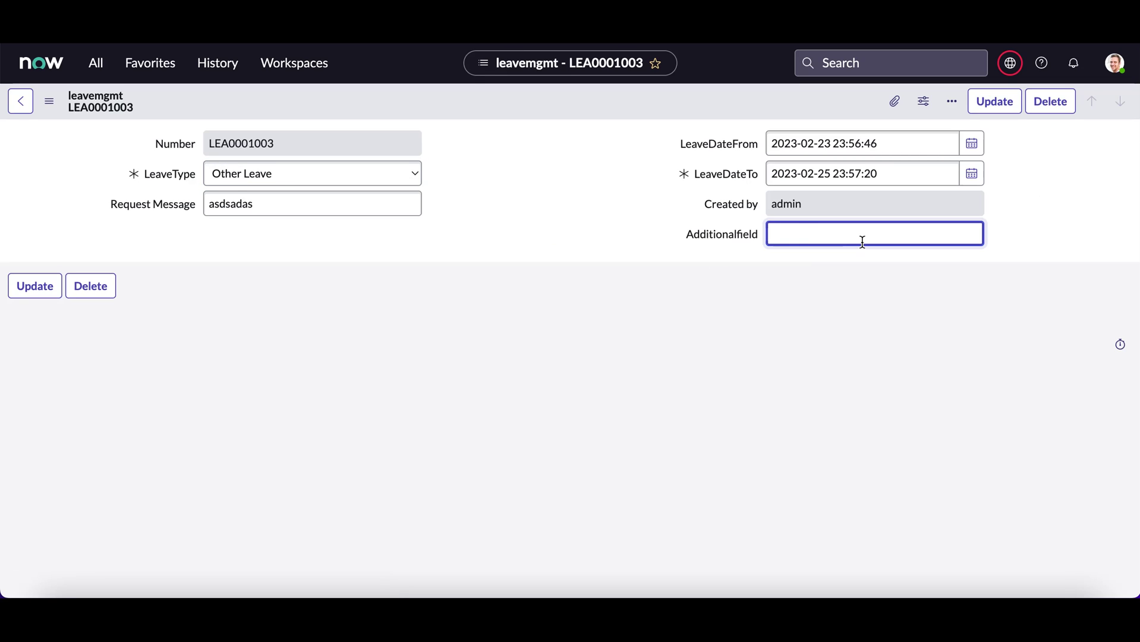
pyautogui.write('asdsadsad')
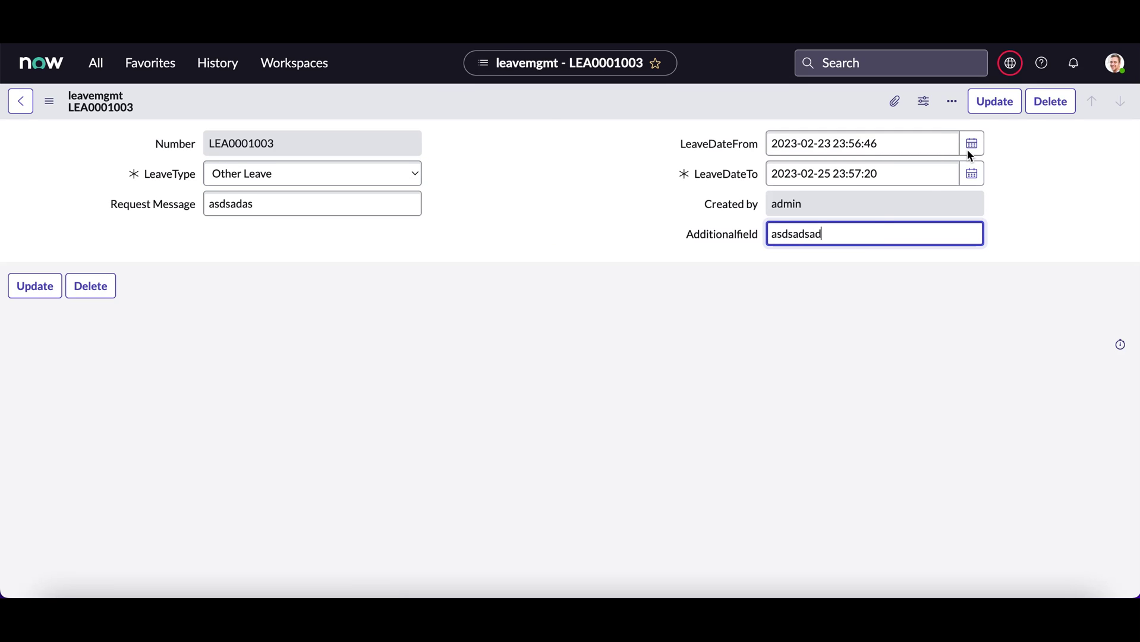
pyautogui.click(989, 107)
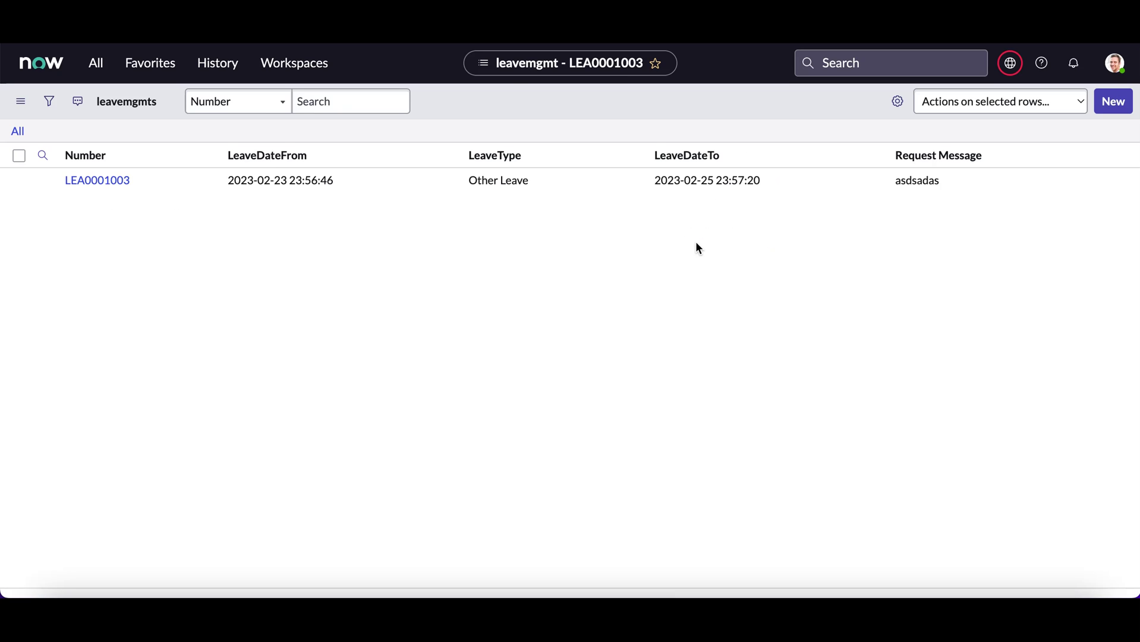
# Open the leavemgmt record's Form Layout configuration and add an Annotation element to the Default view's selected fields.
pyautogui.click(111, 188)
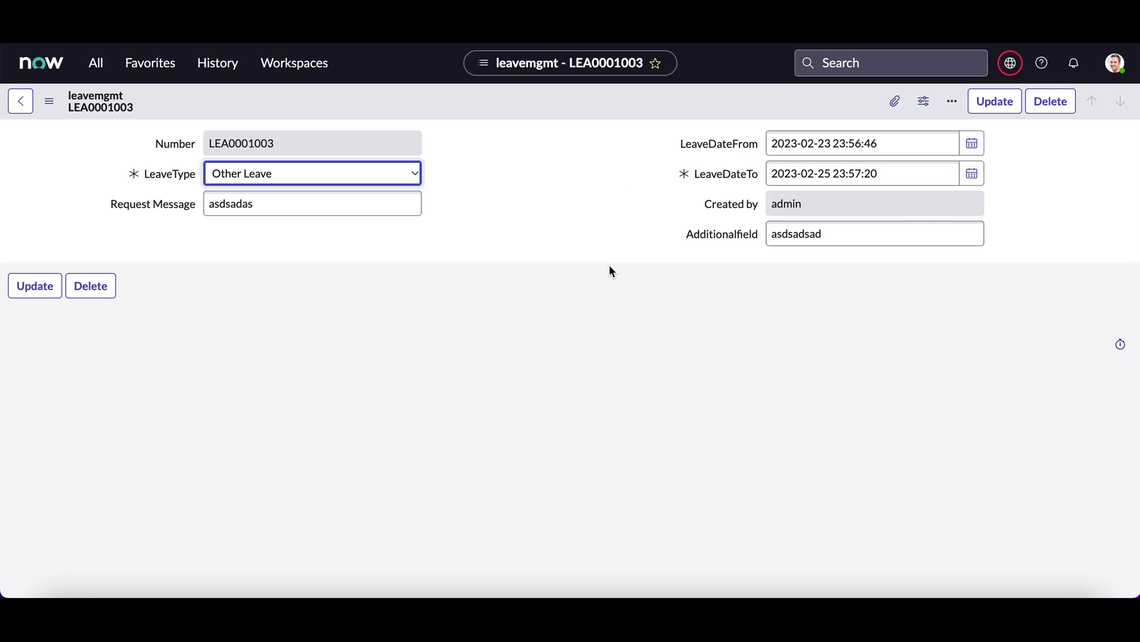
pyautogui.rightClick(514, 113)
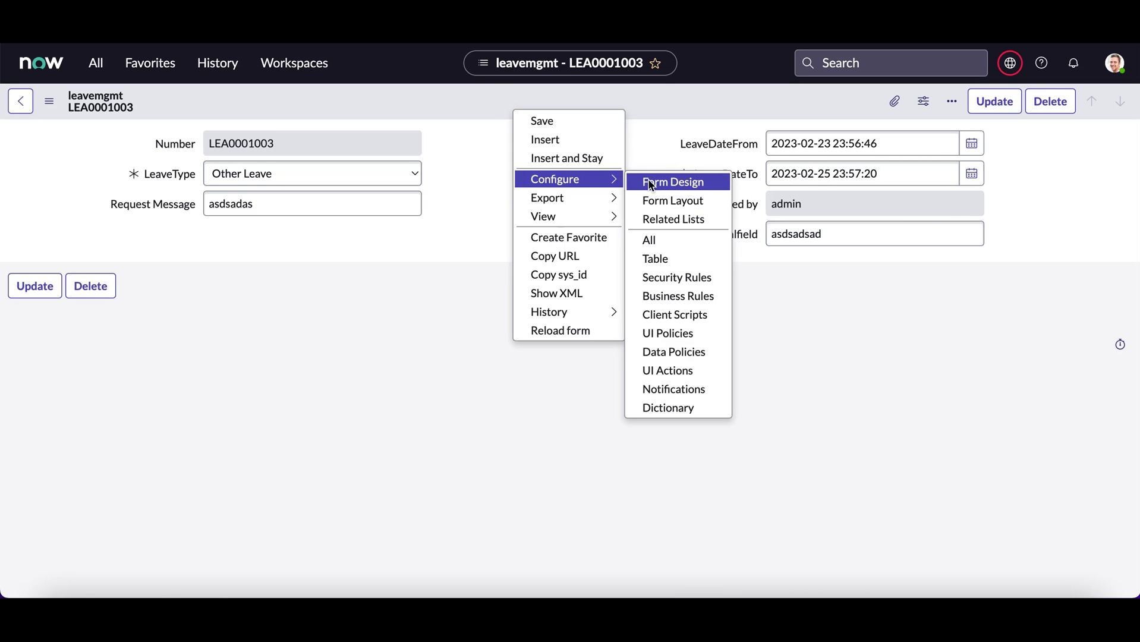
pyautogui.click(682, 205)
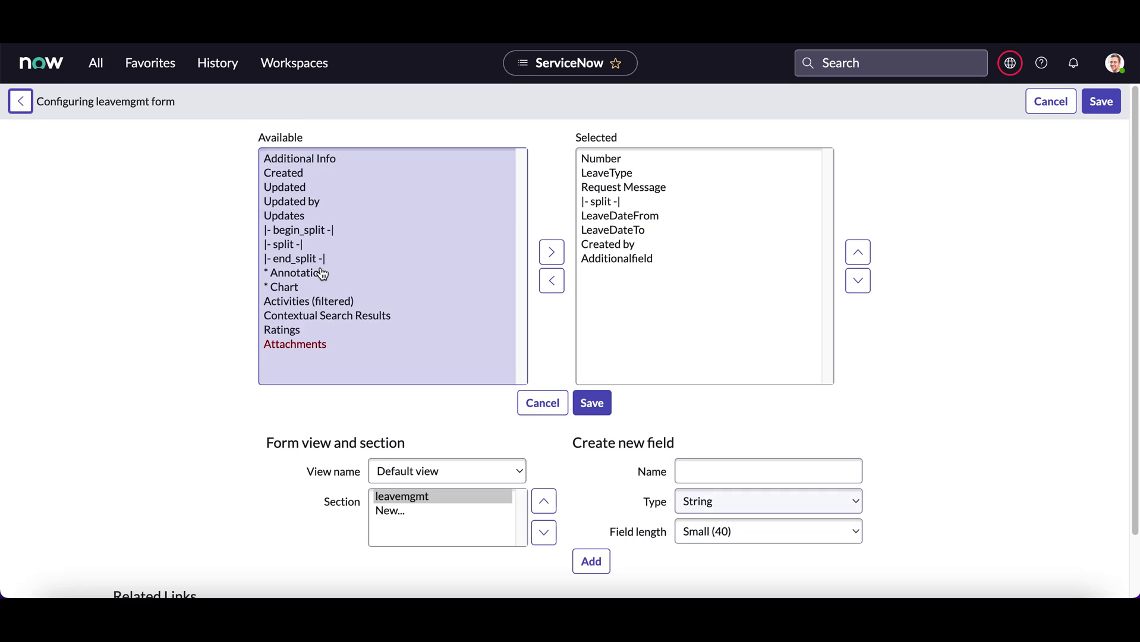
pyautogui.click(300, 303)
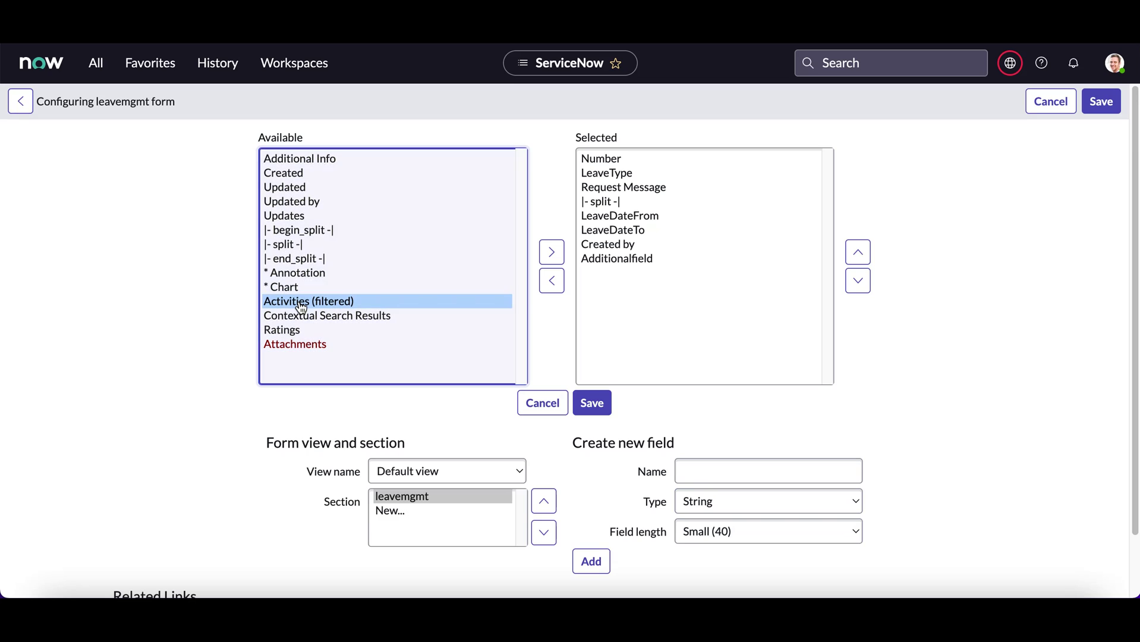
pyautogui.click(298, 233)
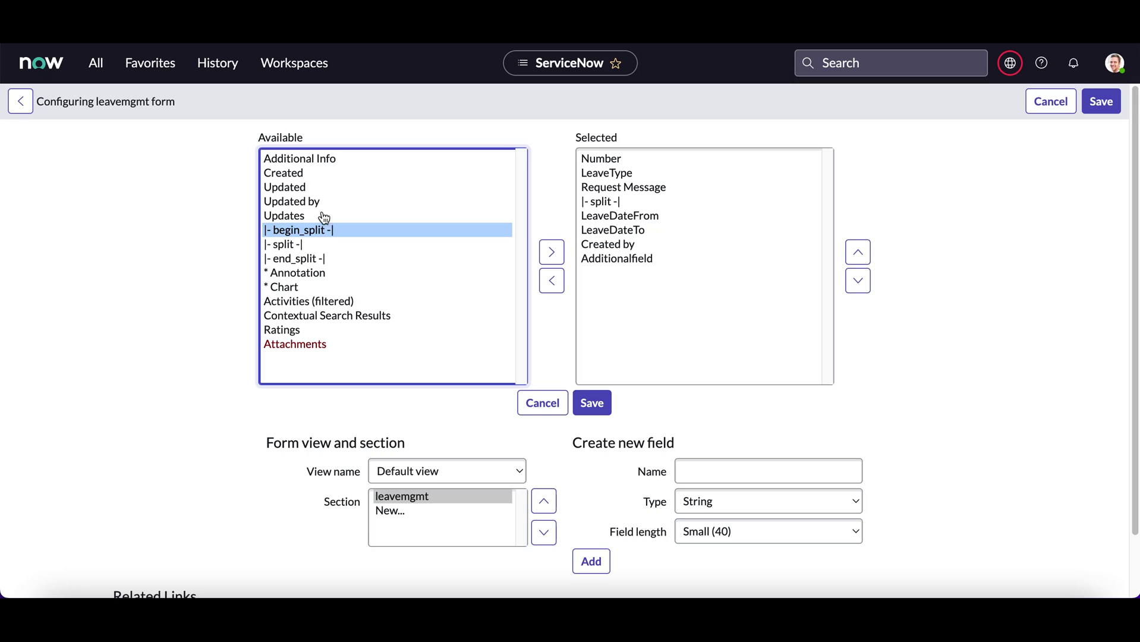
pyautogui.click(291, 275)
pyautogui.click(554, 255)
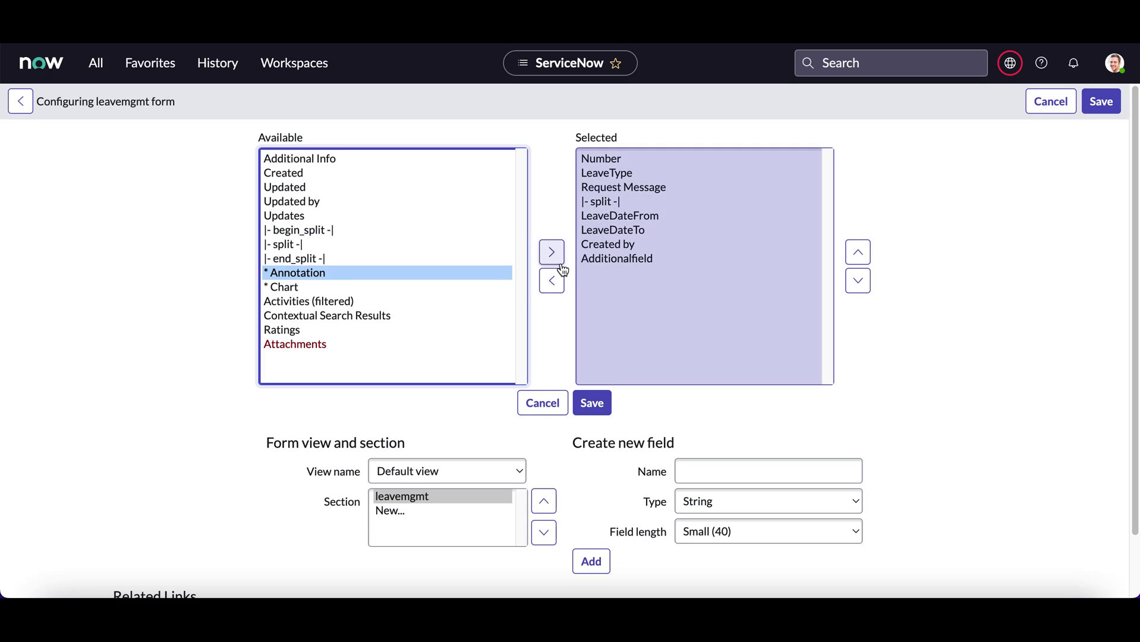
pyautogui.click(552, 253)
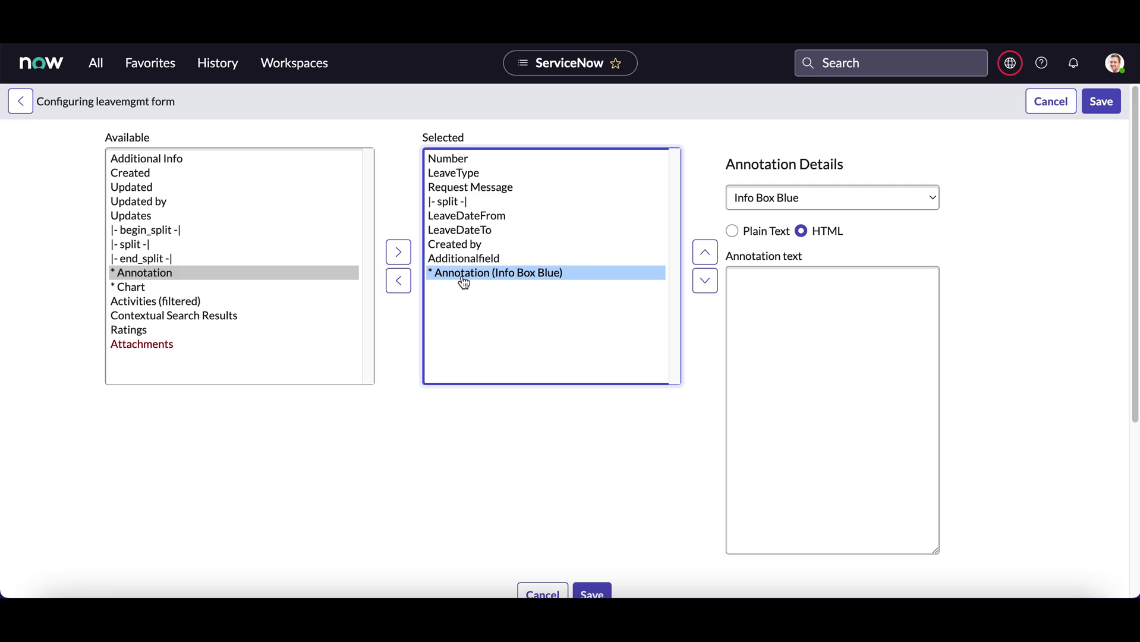
# Set the annotation text to Leave Management System, keep the Info Box Blue style and save the form layout.
pyautogui.click(811, 281)
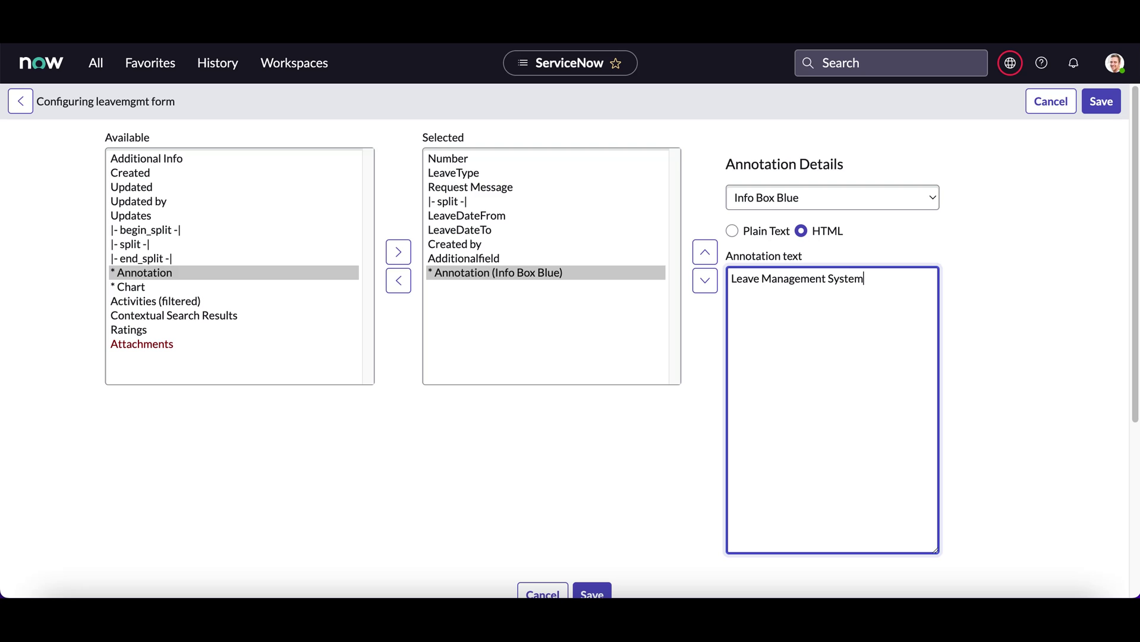
pyautogui.click(779, 208)
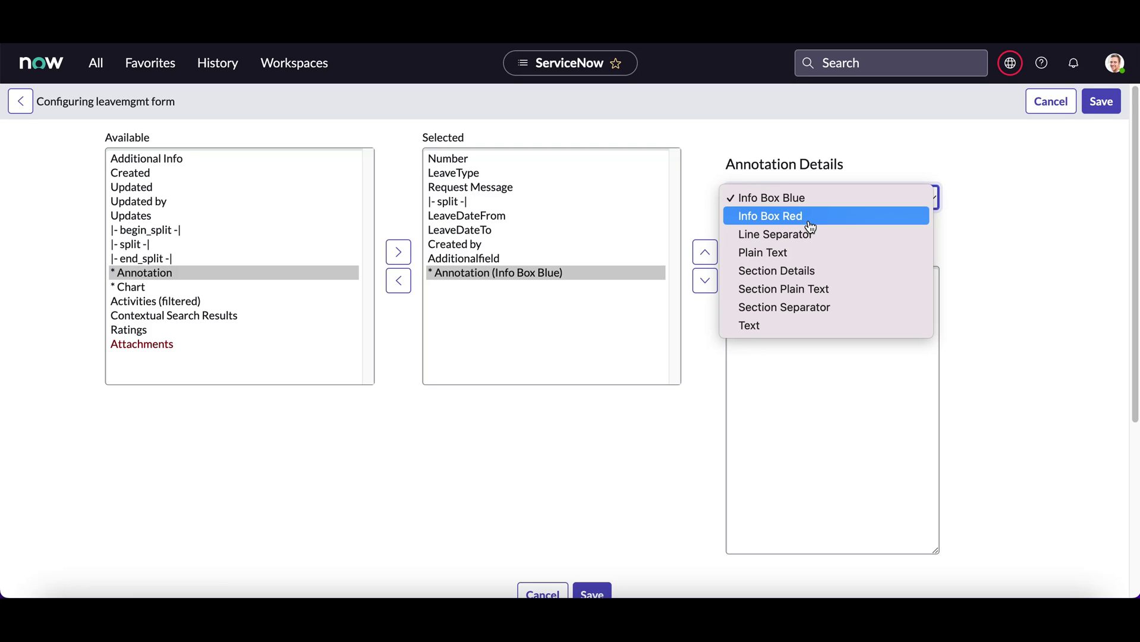
pyautogui.click(1063, 225)
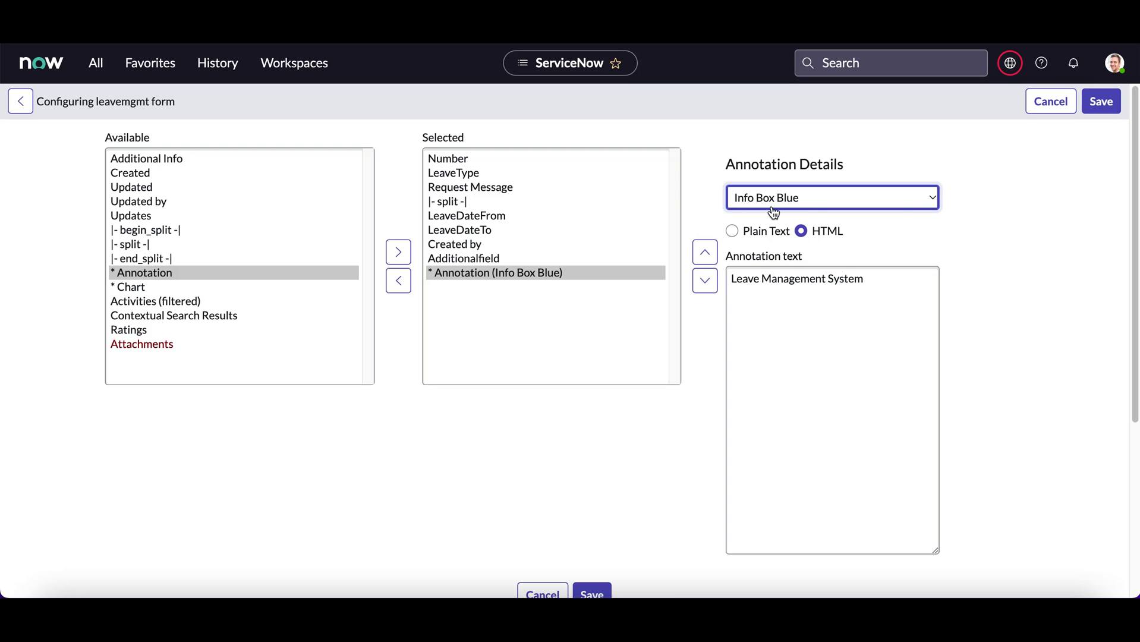
pyautogui.click(1104, 101)
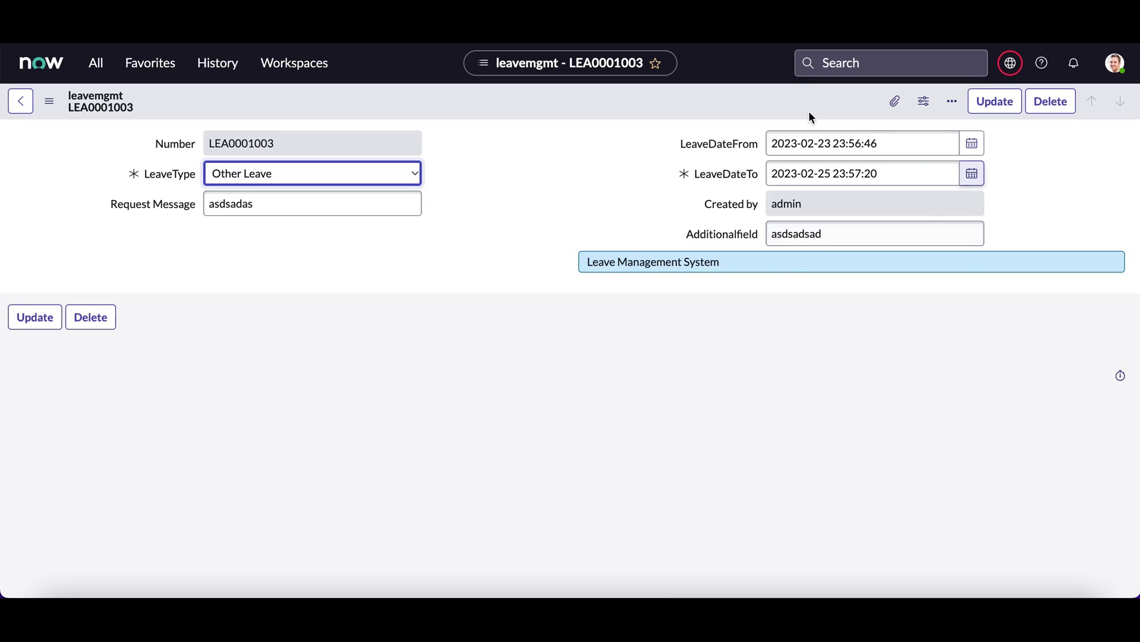
# Reopen the record's Form Layout configuration and move the Info Box Blue annotation to the start of the selected fields, above Number.
pyautogui.rightClick(632, 110)
pyautogui.moveTo(706, 180)
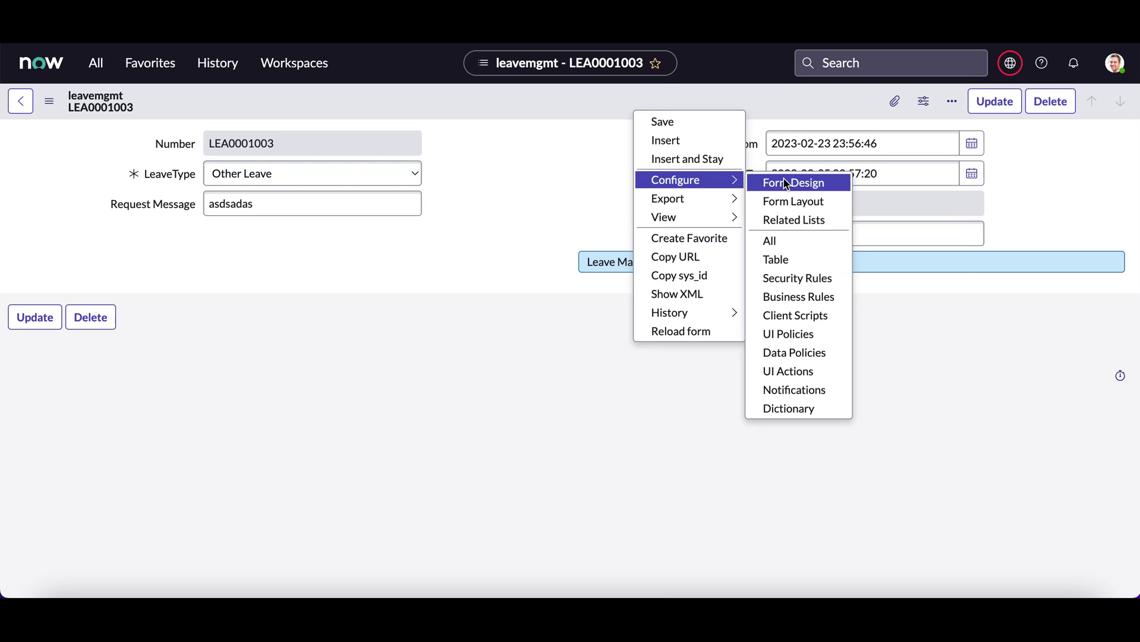
pyautogui.click(793, 202)
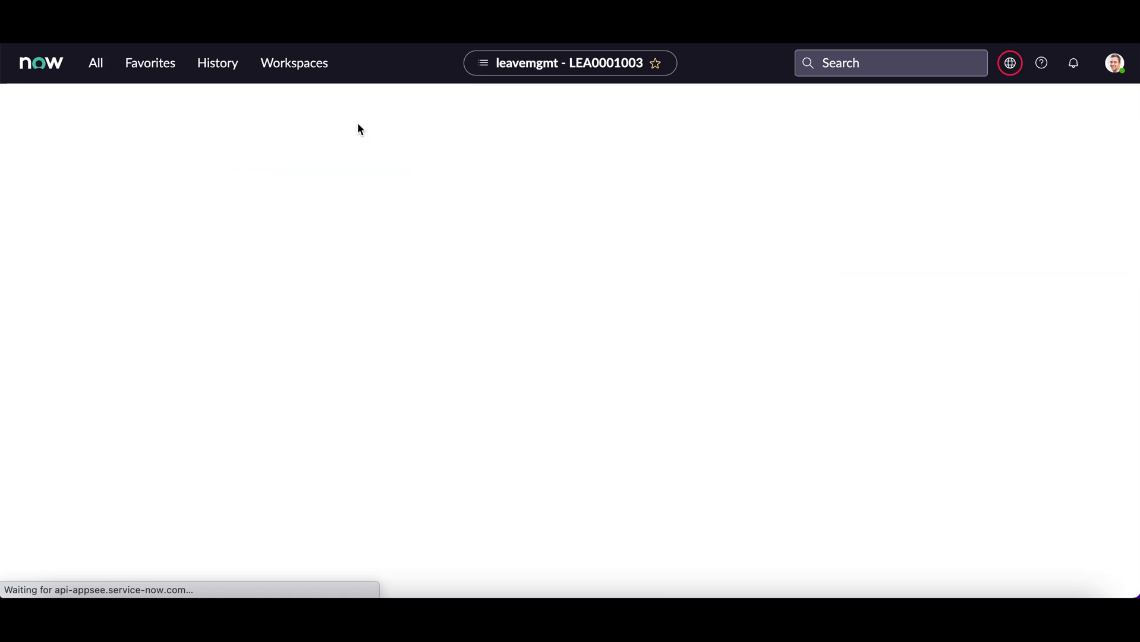
pyautogui.click(633, 273)
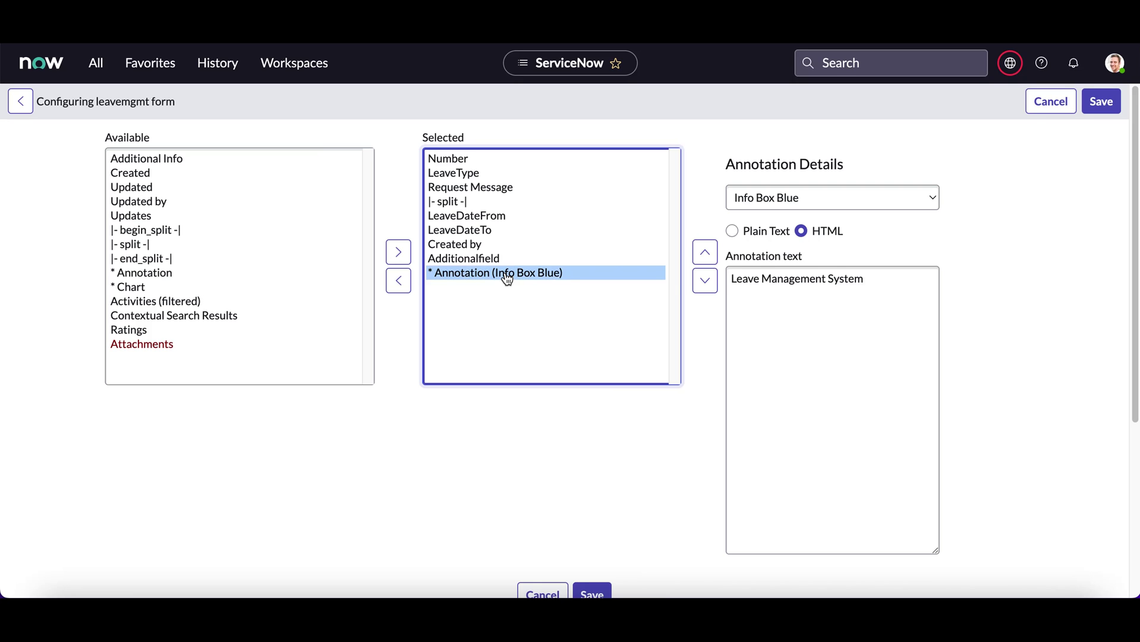
pyautogui.click(704, 254)
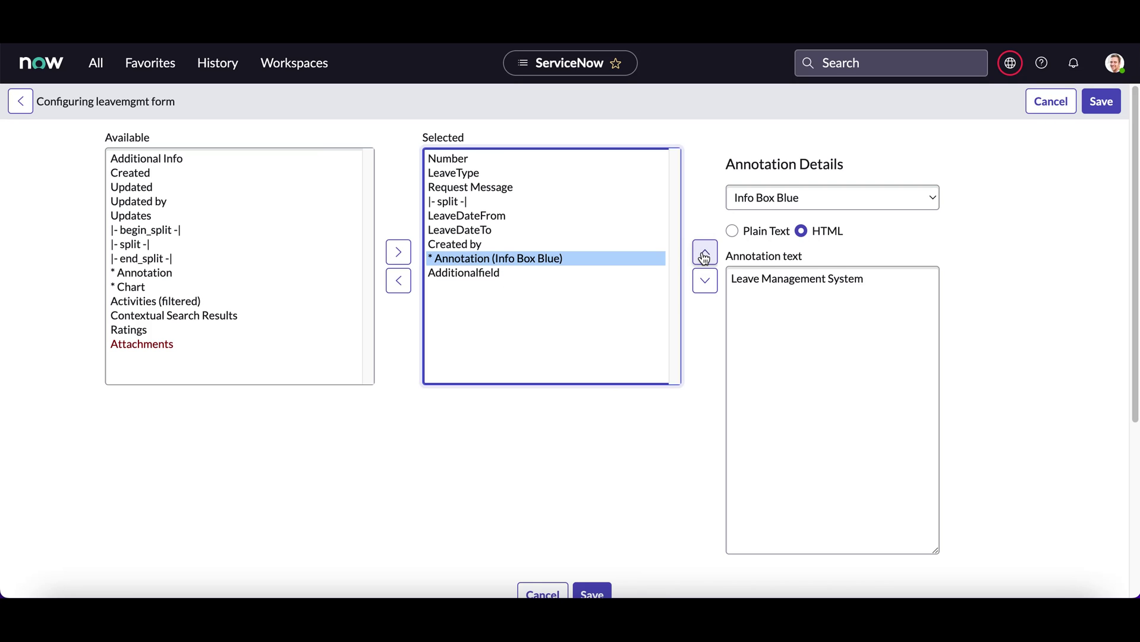
pyautogui.click(704, 253)
pyautogui.click(704, 254)
pyautogui.click(704, 254)
pyautogui.click(704, 254)
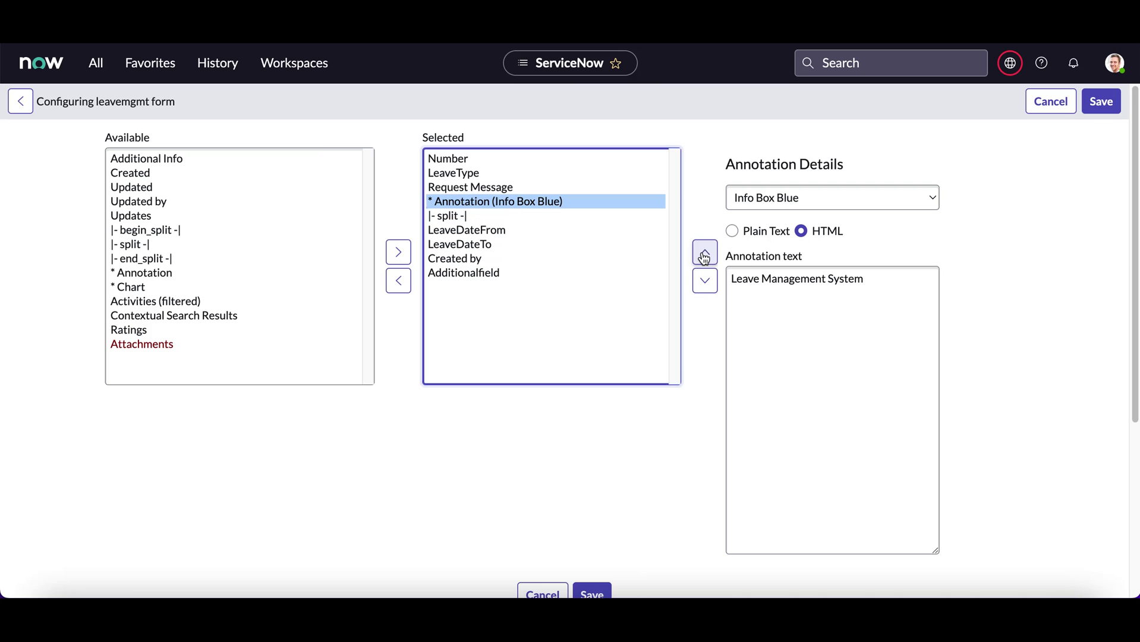
pyautogui.click(704, 254)
pyautogui.click(704, 254)
pyautogui.click(704, 253)
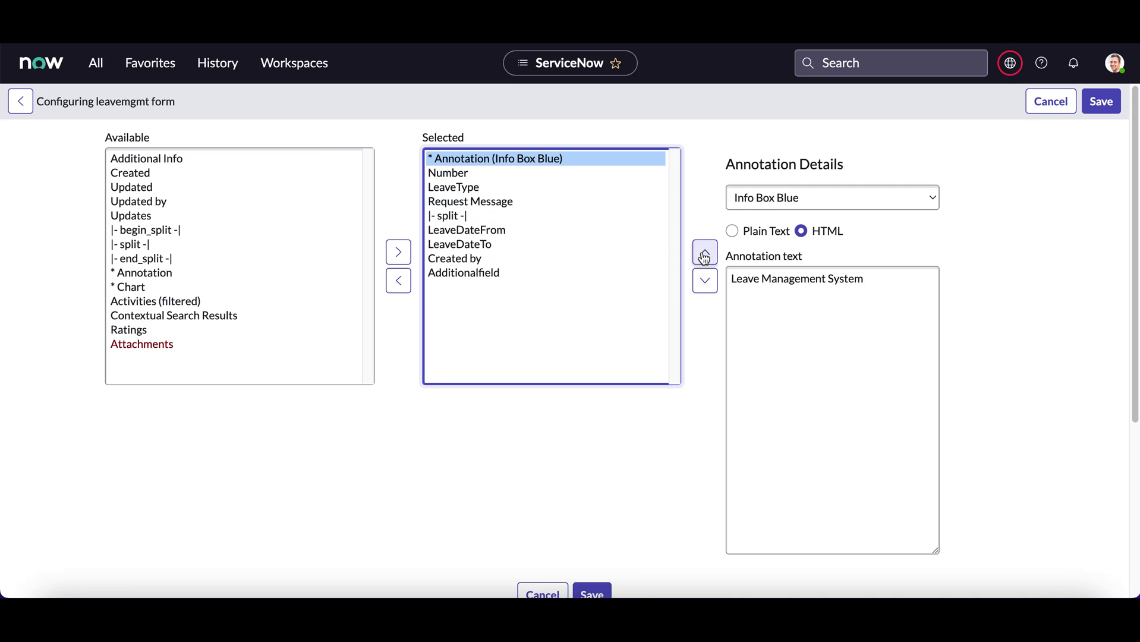
# Move LeaveType below Request Message in the selected fields and save the form layout.
pyautogui.click(462, 188)
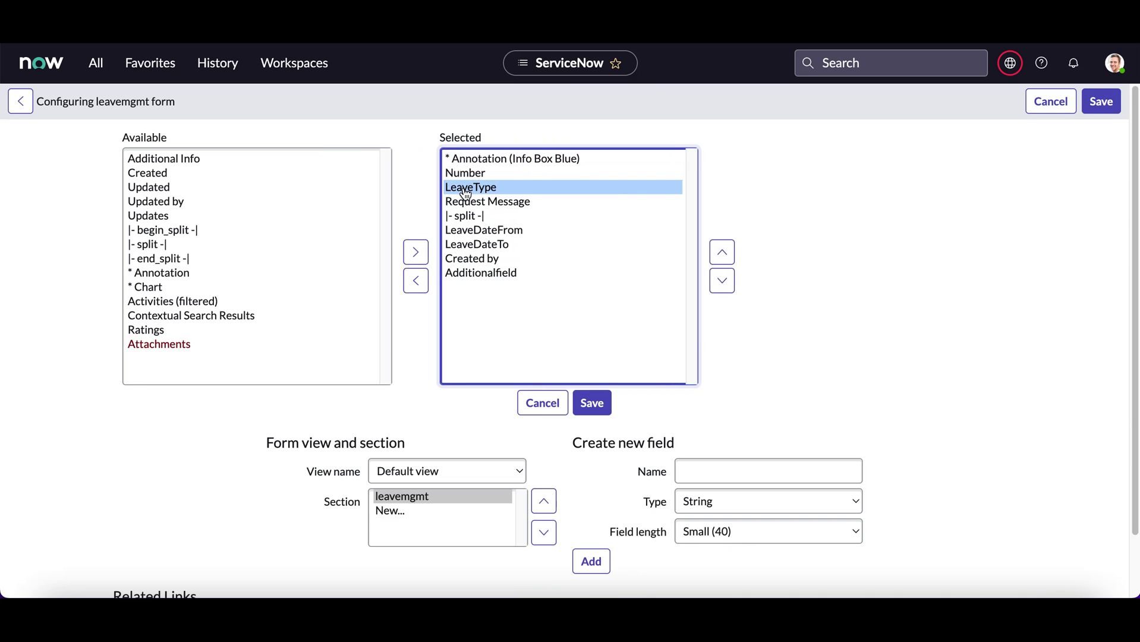
pyautogui.click(857, 281)
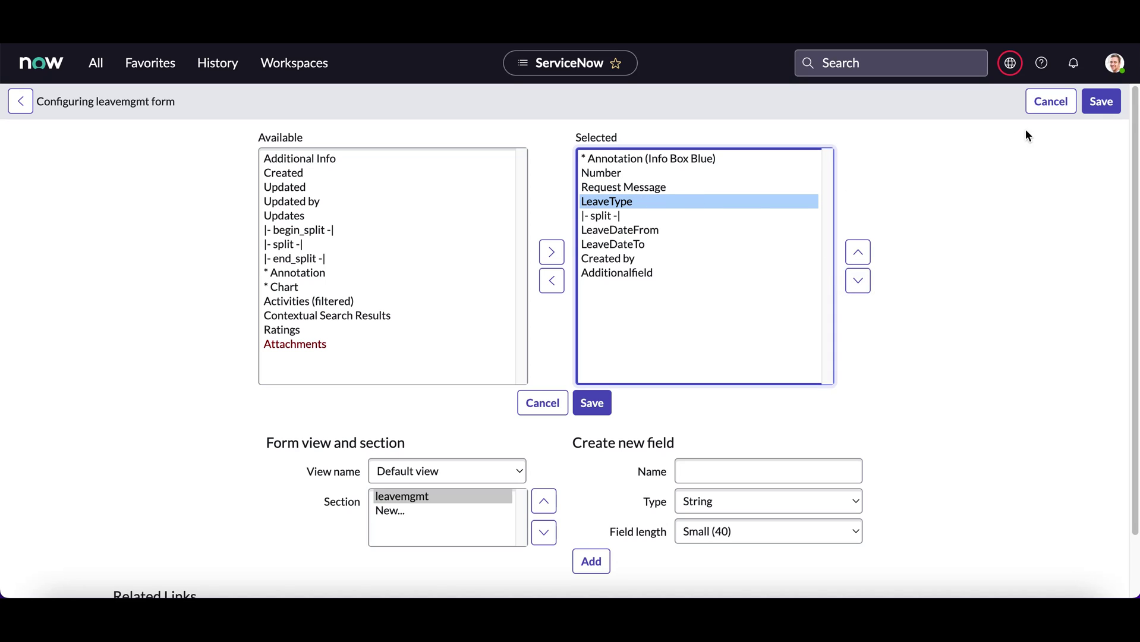
pyautogui.click(1101, 101)
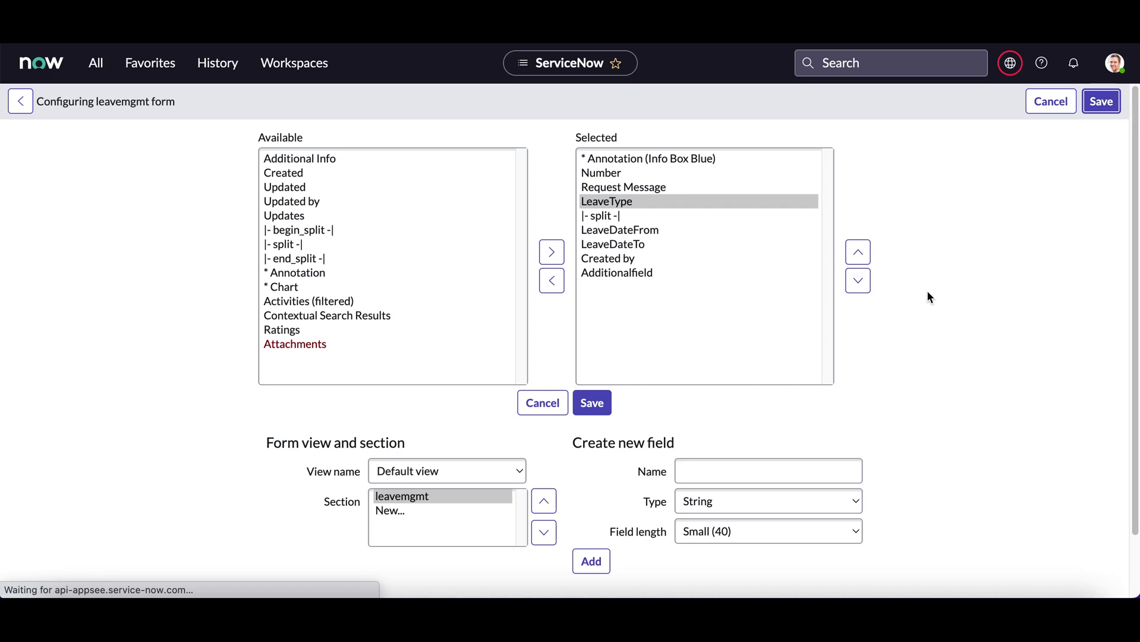
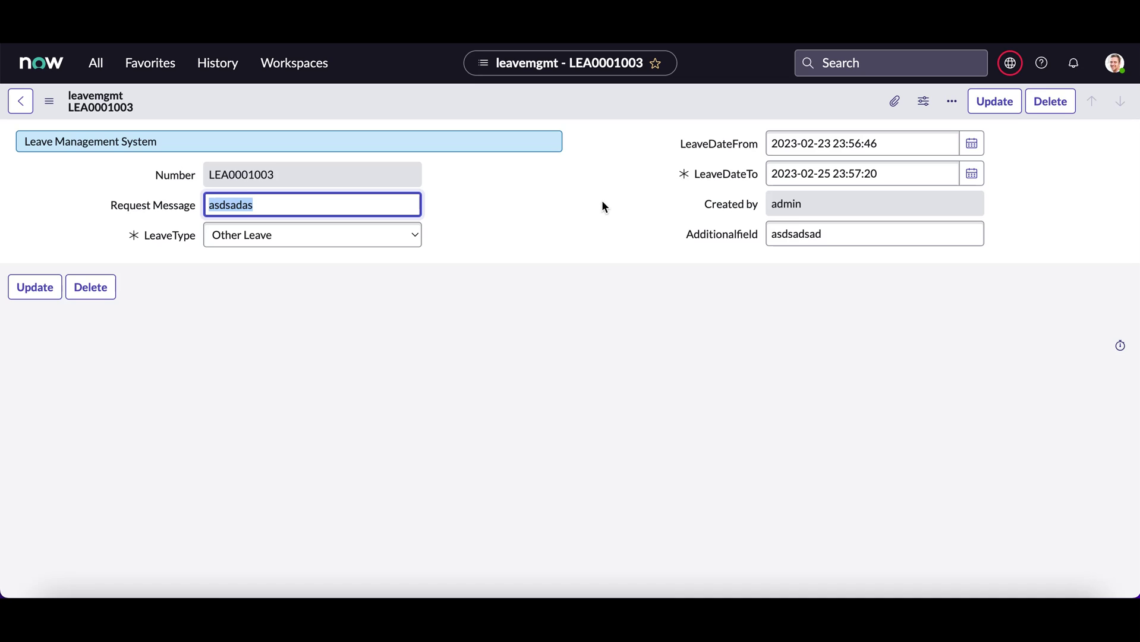
pyautogui.rightClick(571, 109)
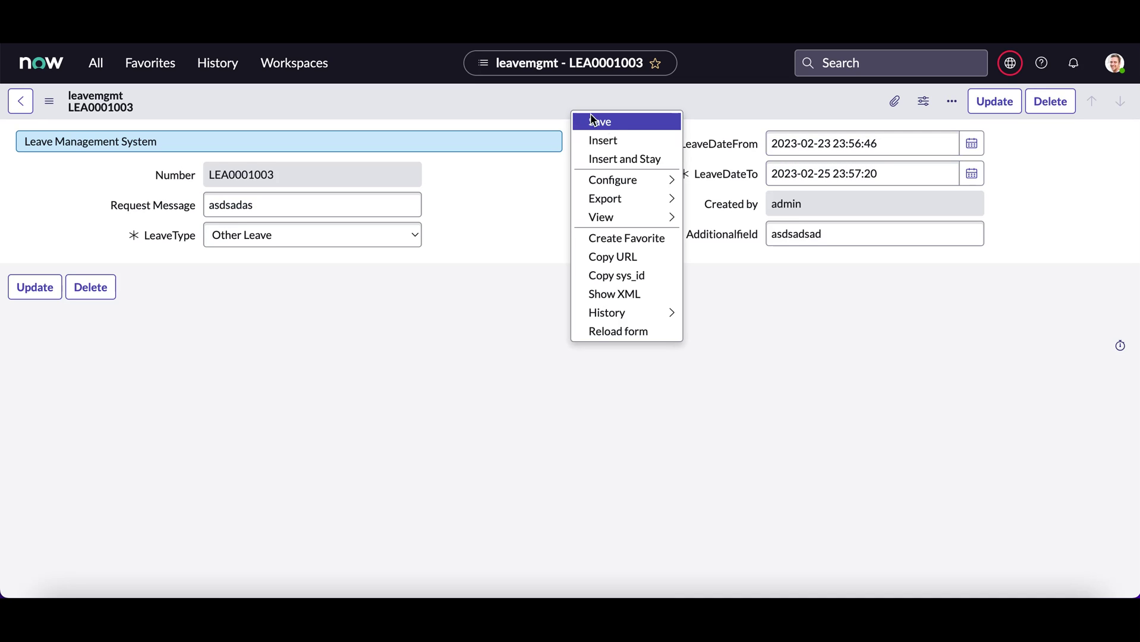
pyautogui.moveTo(617, 179)
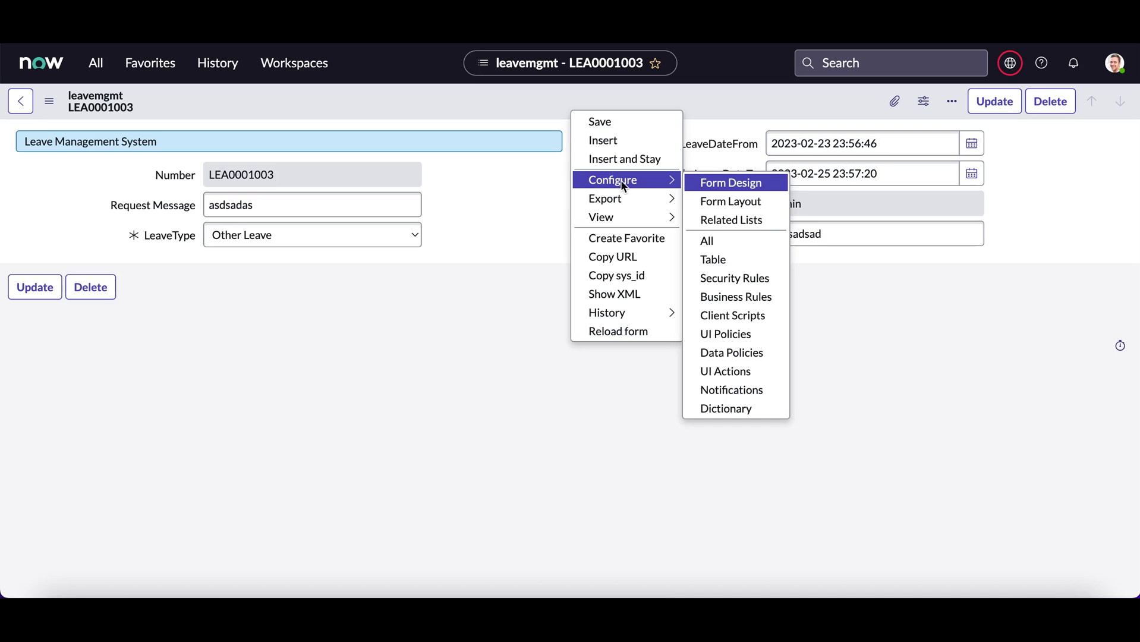
pyautogui.click(734, 197)
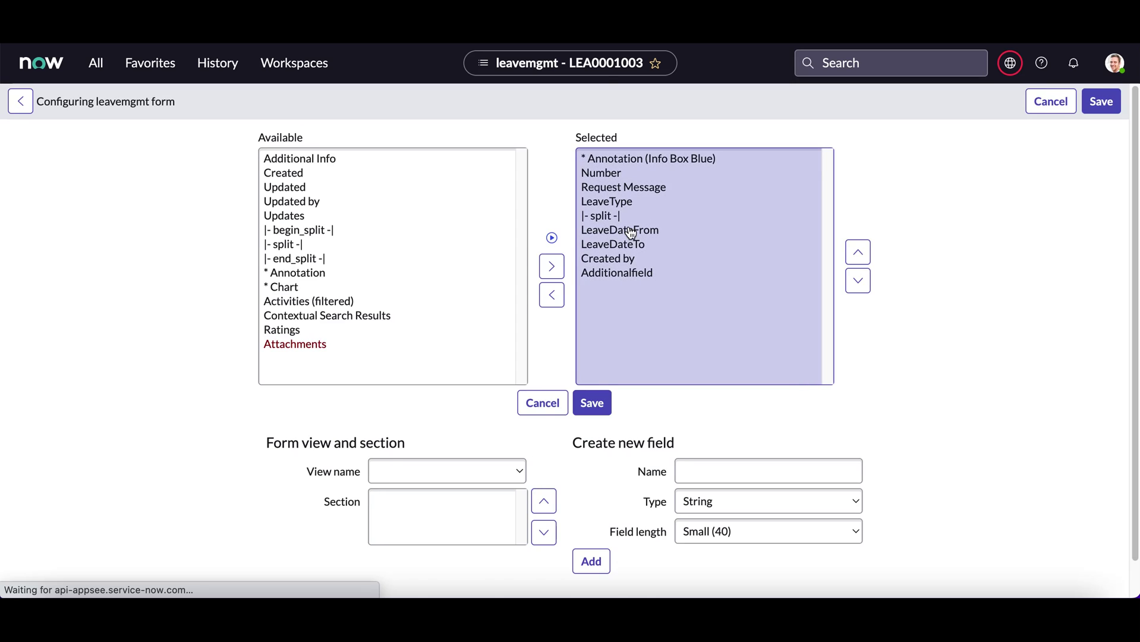
pyautogui.click(292, 260)
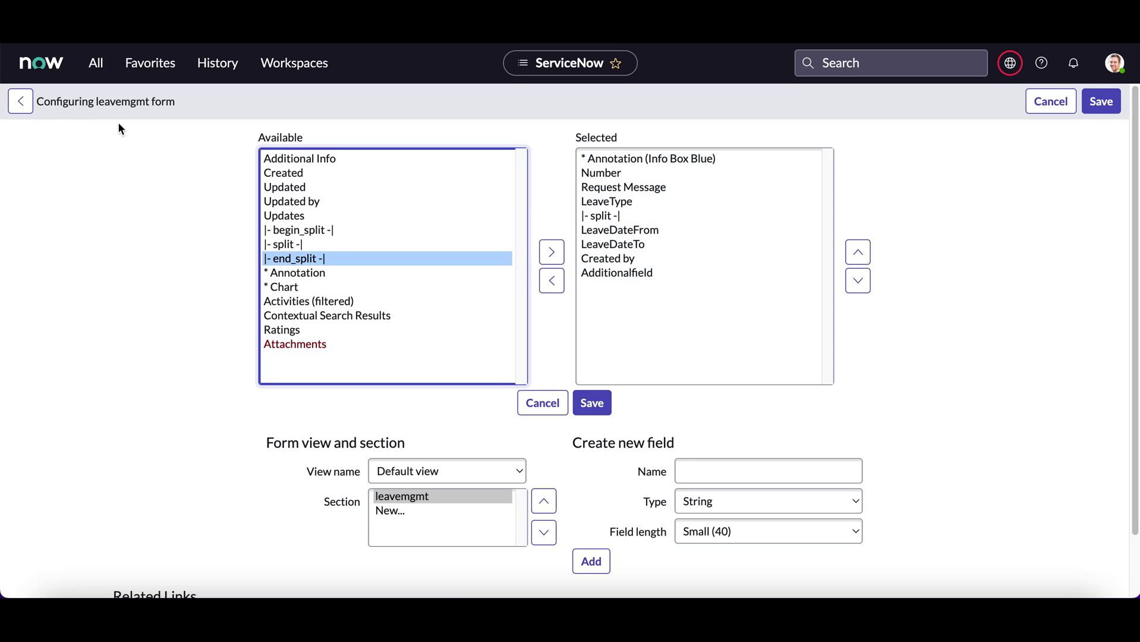
pyautogui.click(20, 101)
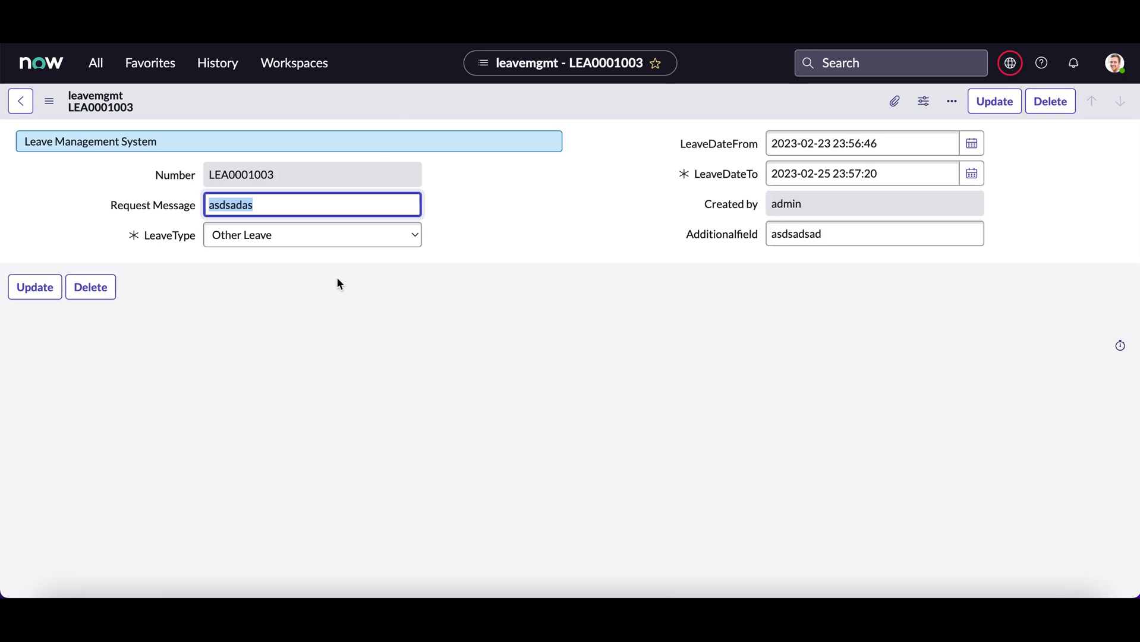
# Open Form Design for the leavemgmt record, look through the available field types and return to the existing fields.
pyautogui.rightClick(392, 117)
pyautogui.moveTo(440, 179)
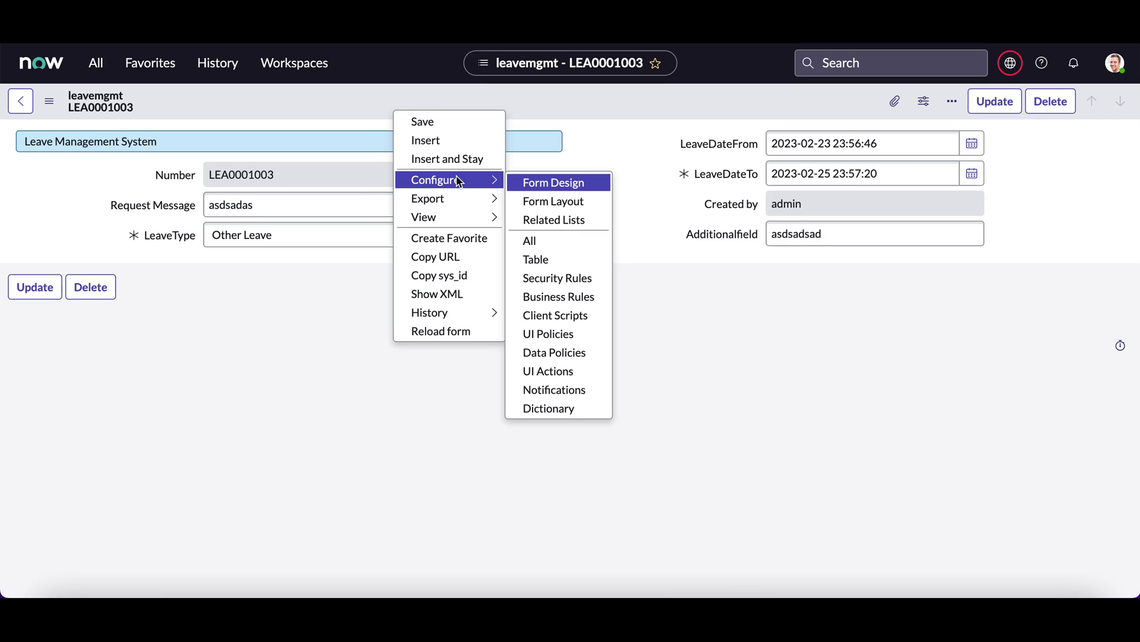
pyautogui.click(575, 184)
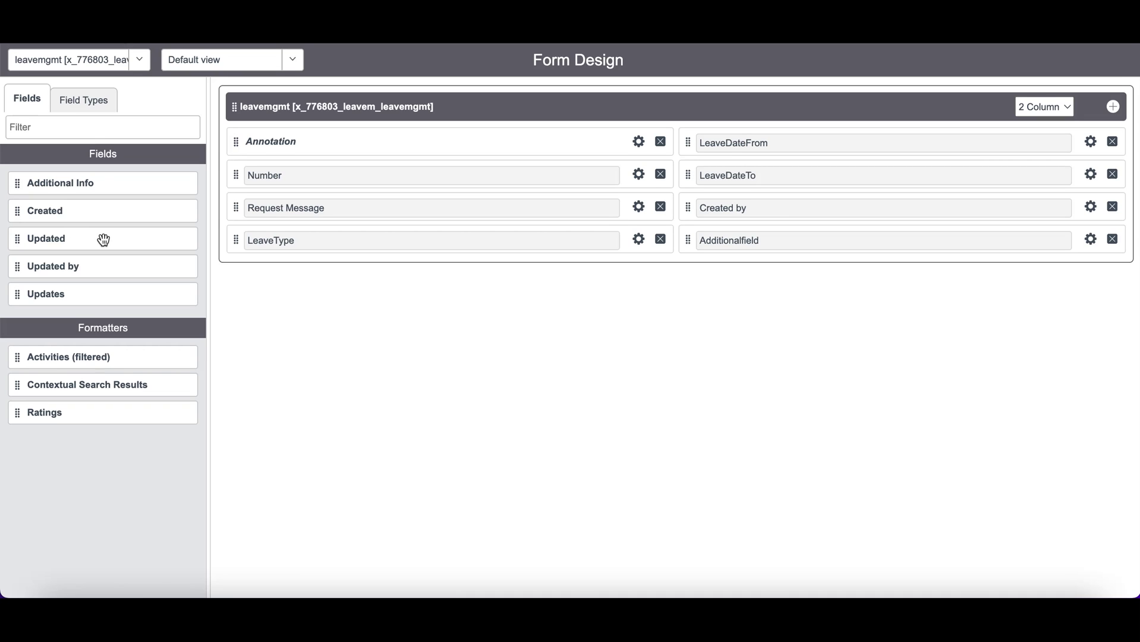
pyautogui.click(74, 101)
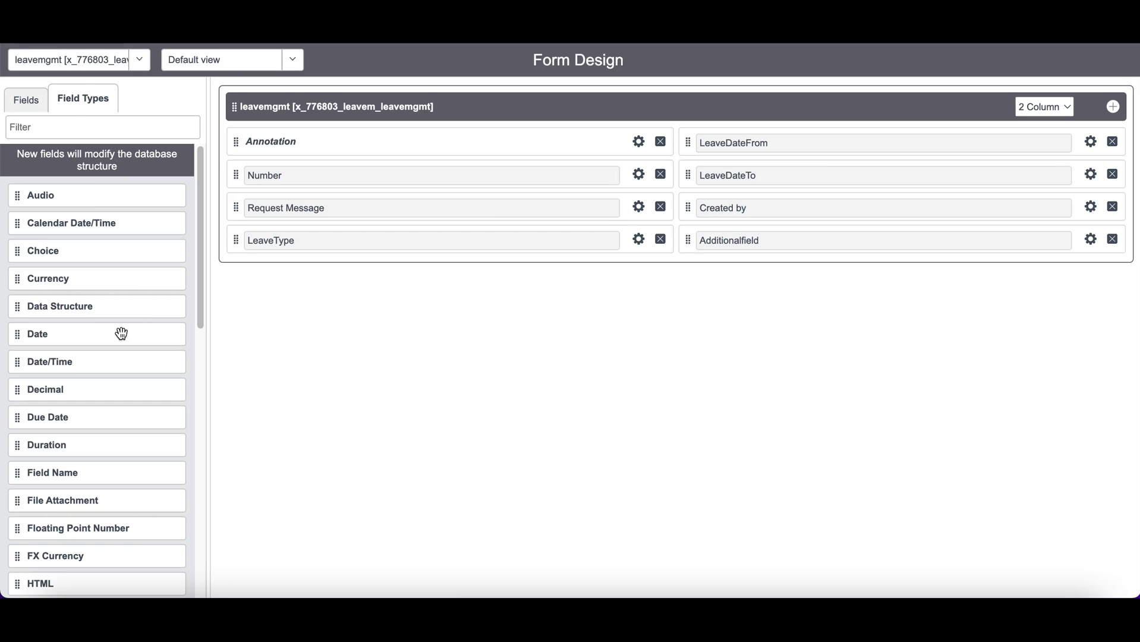
pyautogui.moveTo(198, 312); pyautogui.dragTo(203, 257)
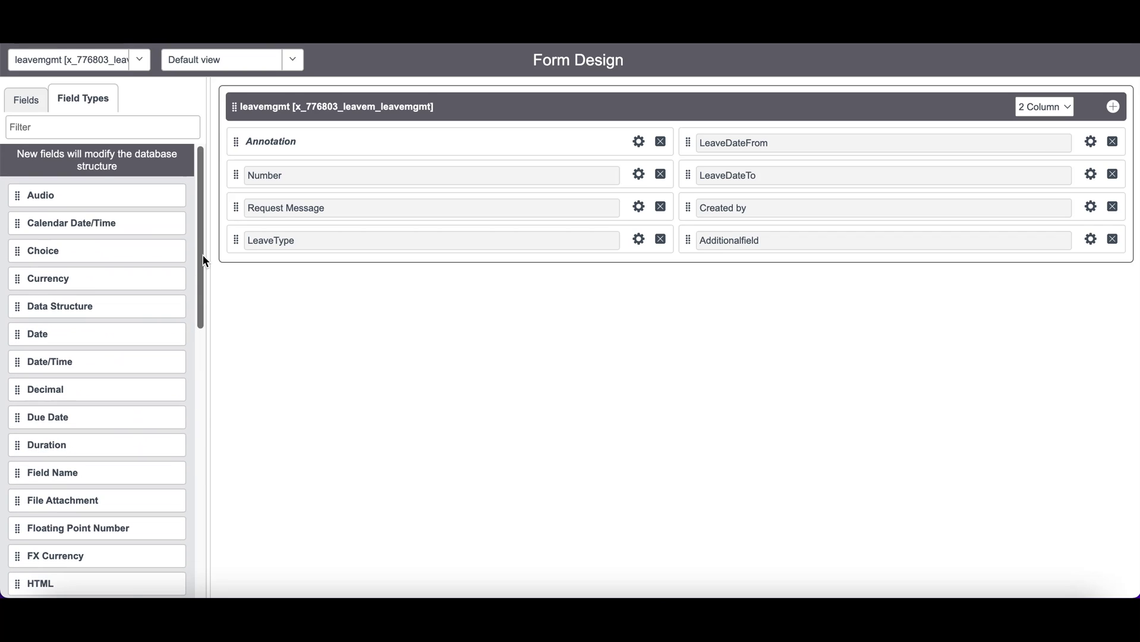
pyautogui.click(25, 101)
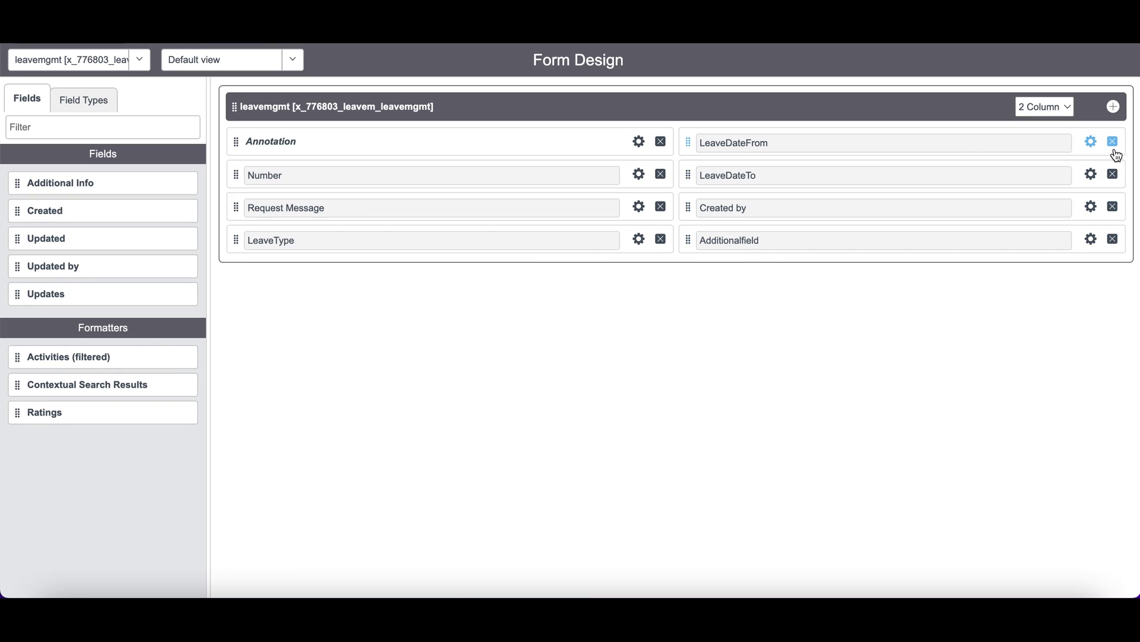
# Add a new two-column section below the leavemgmt section and name it Approval Details.
pyautogui.click(1112, 108)
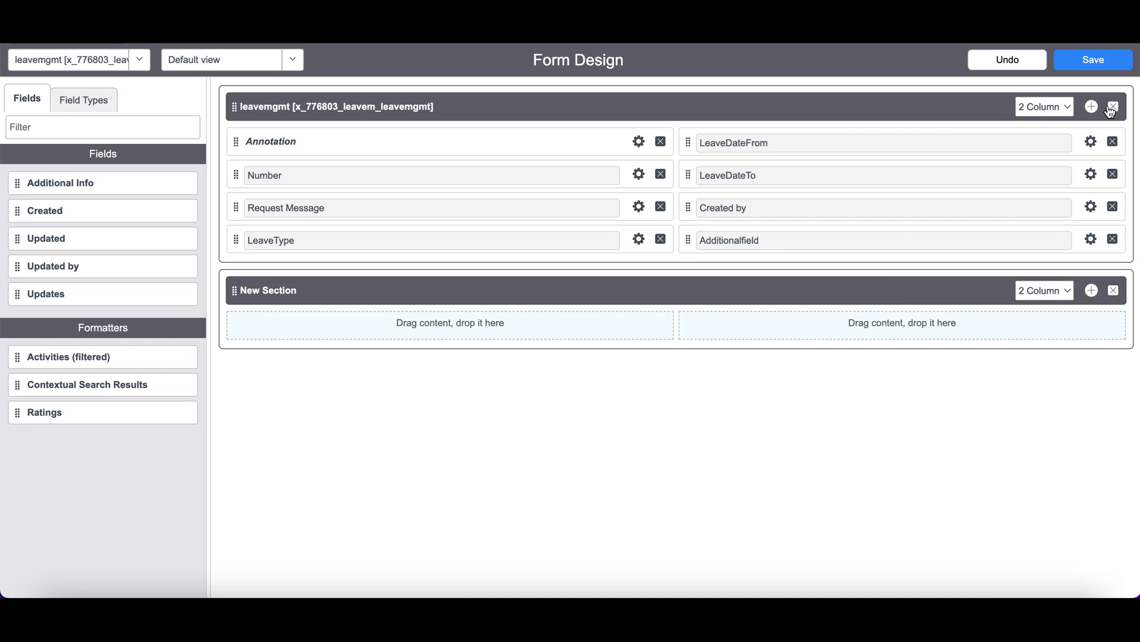
pyautogui.click(453, 295)
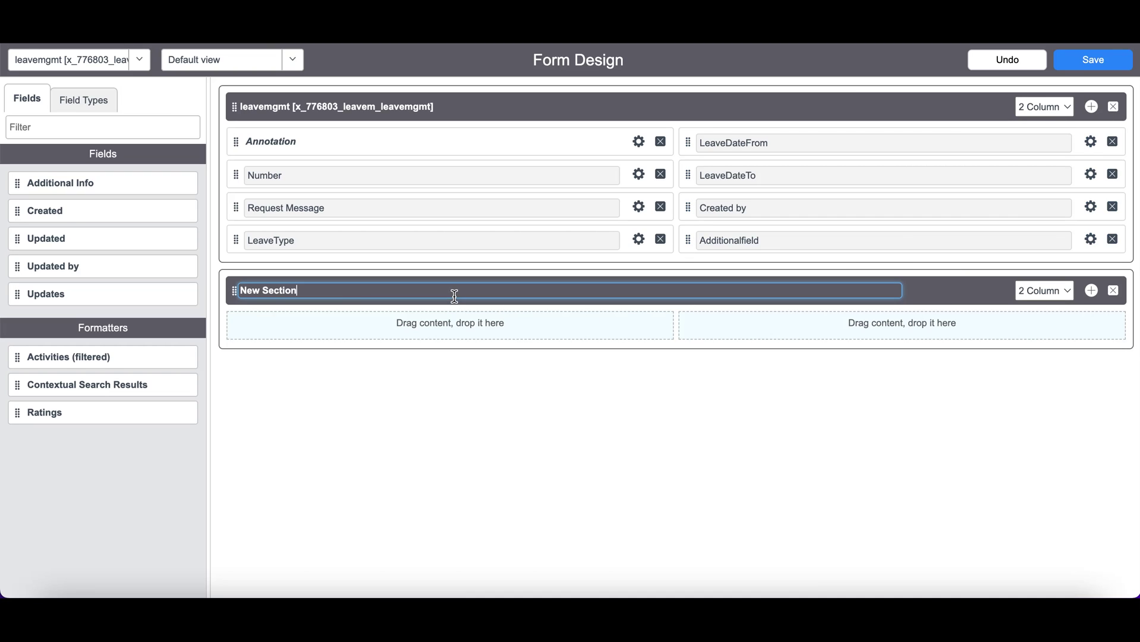
pyautogui.moveTo(351, 295); pyautogui.dragTo(191, 287)
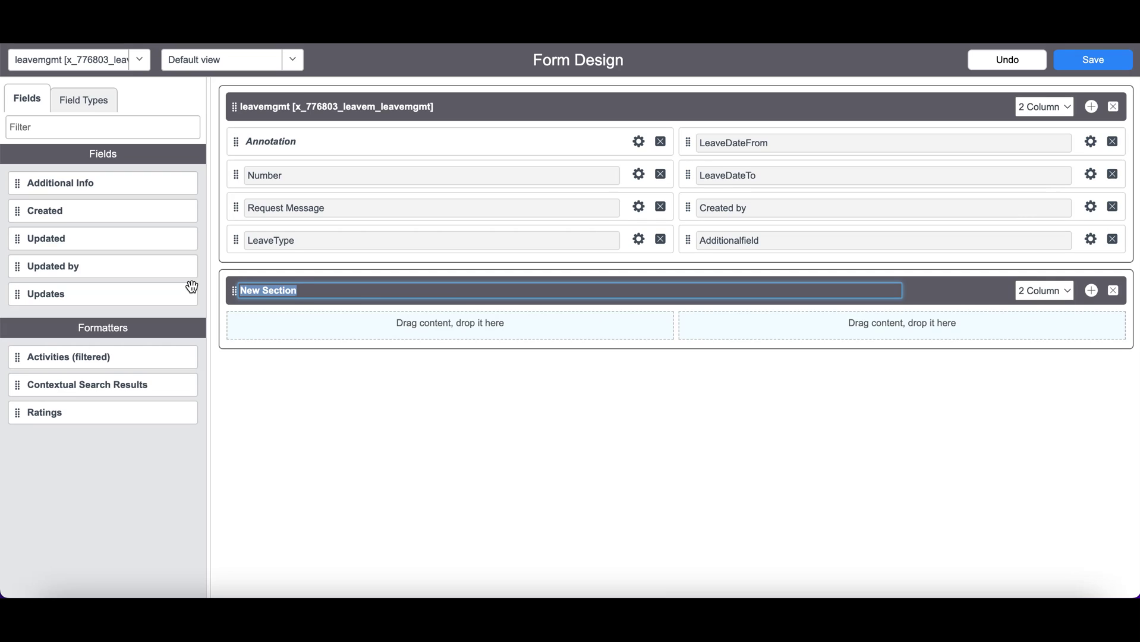
pyautogui.write('Approval Details')
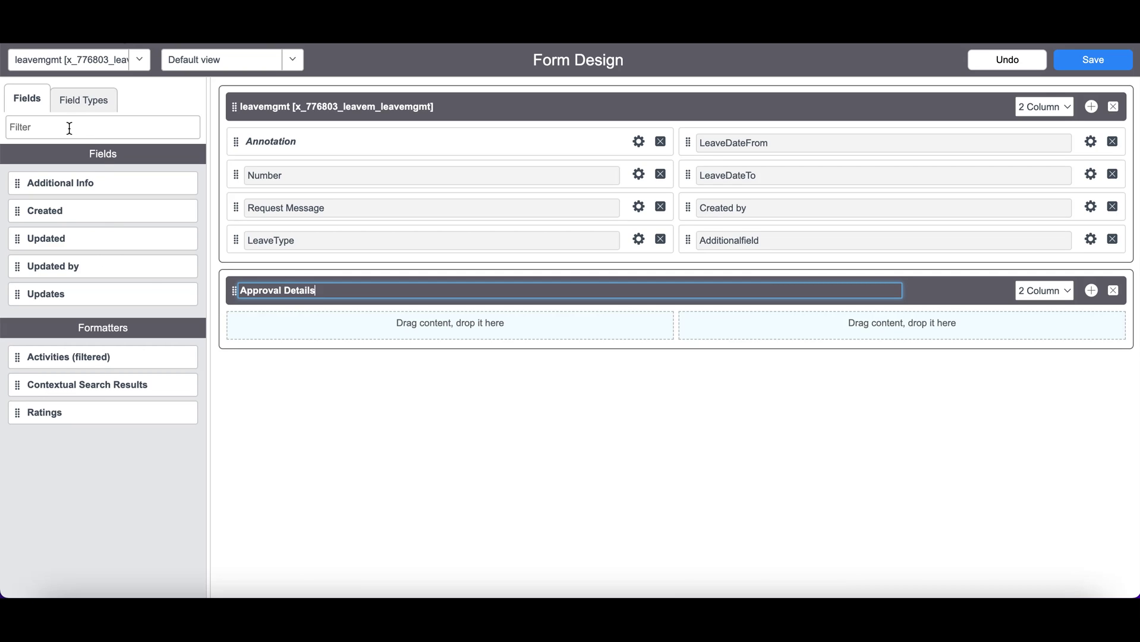
# Add a new Choice field to the first column of the Approval Details section and label it Approval Status.
pyautogui.click(83, 104)
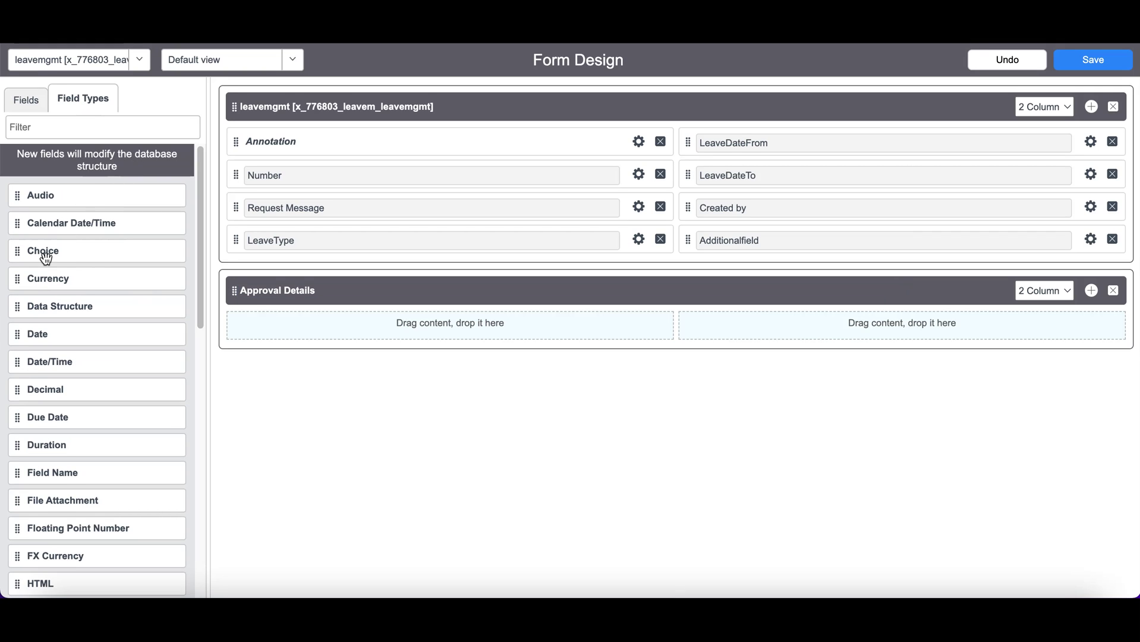
pyautogui.moveTo(46, 255); pyautogui.dragTo(364, 338)
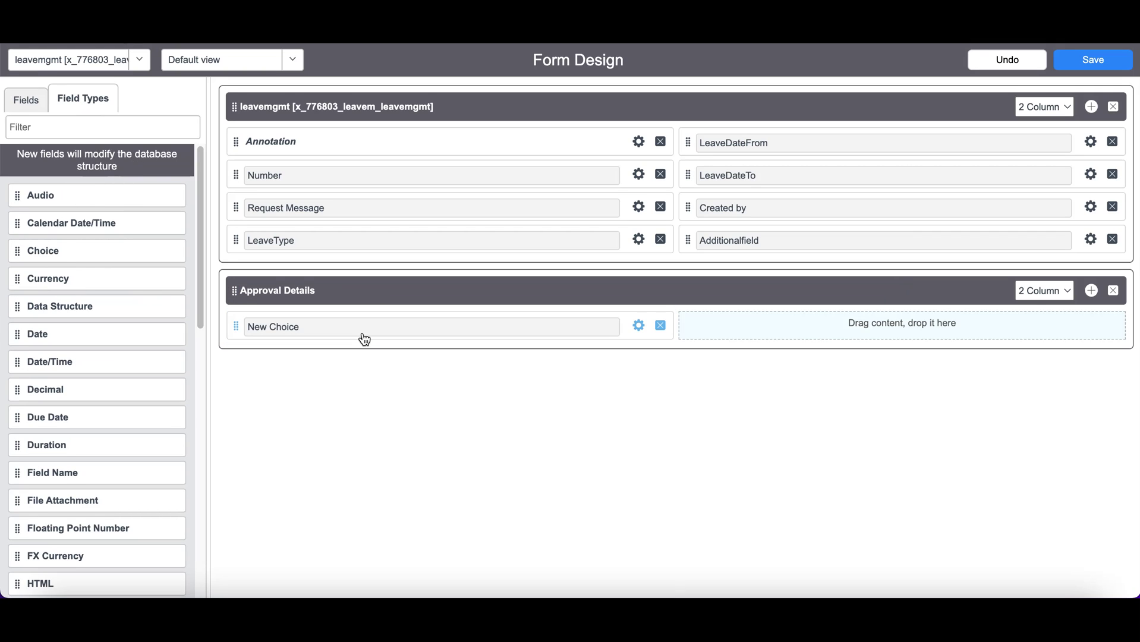
pyautogui.click(639, 326)
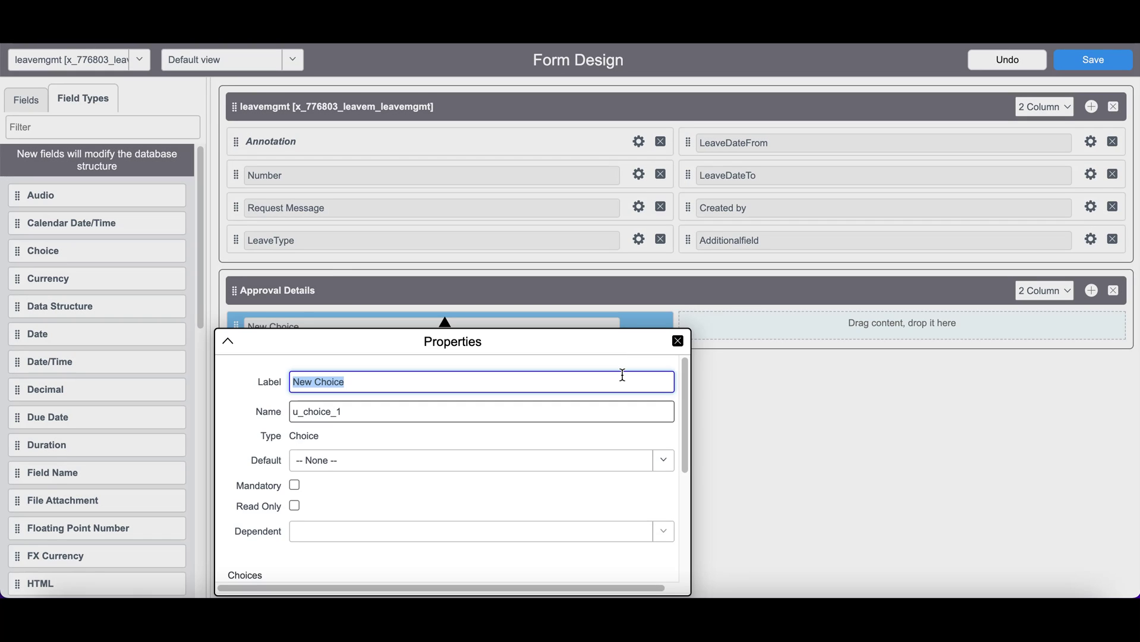
pyautogui.write('A')
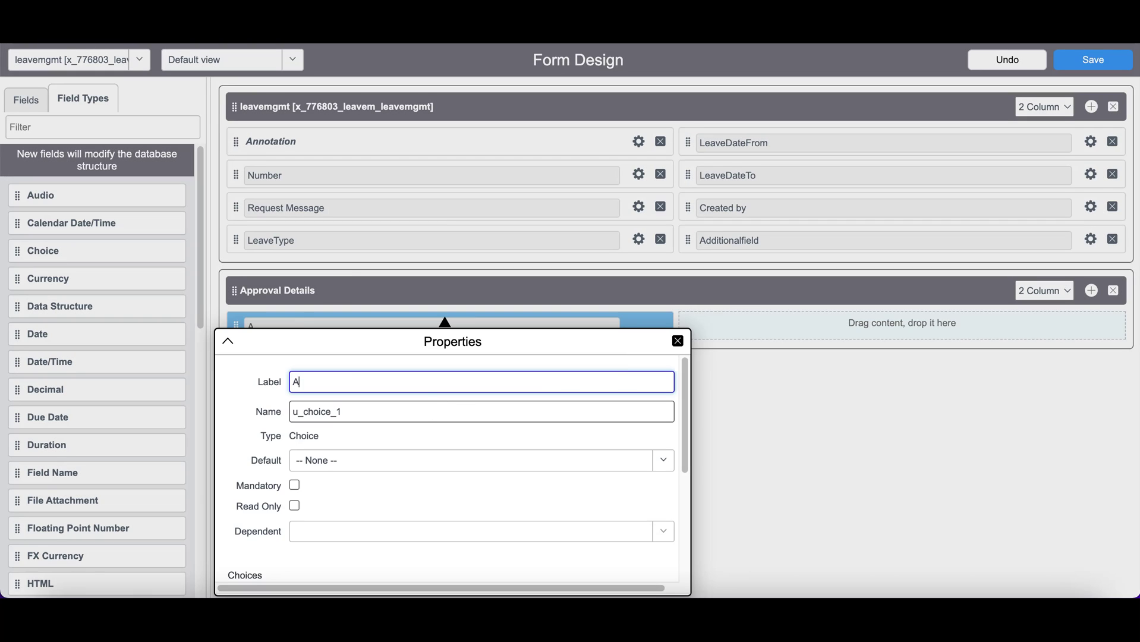
pyautogui.write('pproval Status')
# Check the default value options of the Approval Status field and rename its first choice as Pending.
pyautogui.scroll(-2, 684, 429)
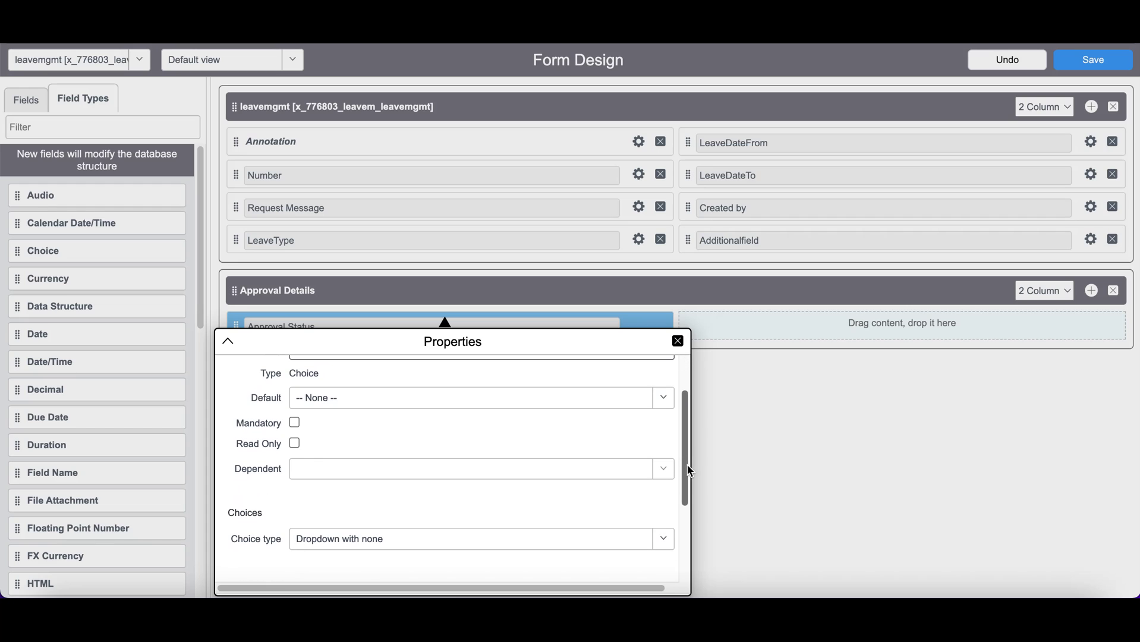
pyautogui.click(664, 403)
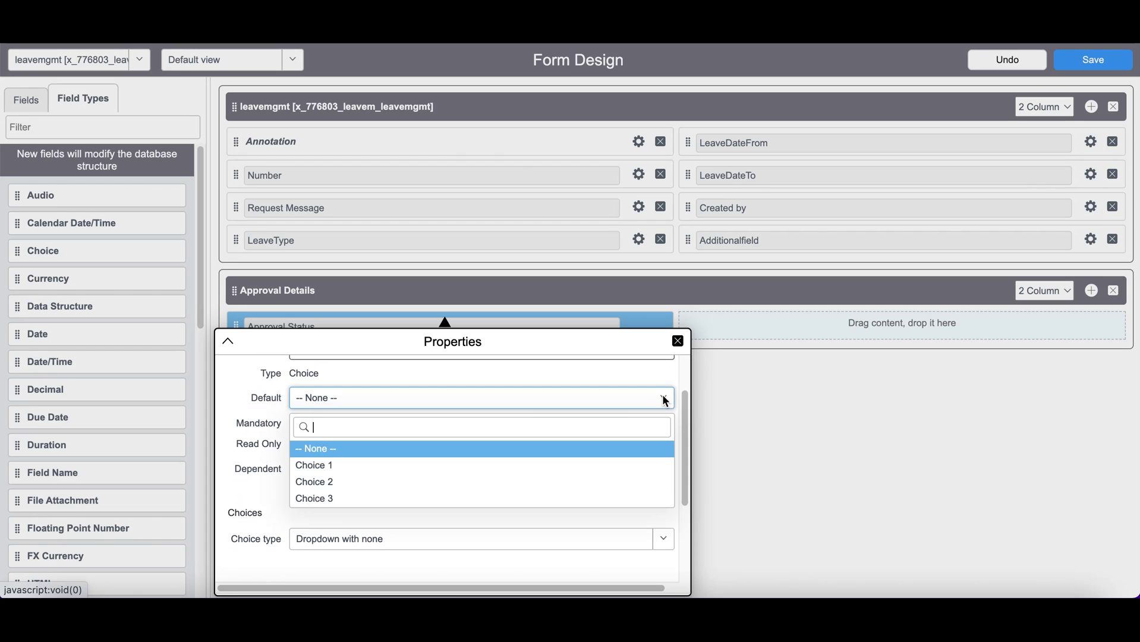
pyautogui.click(639, 391)
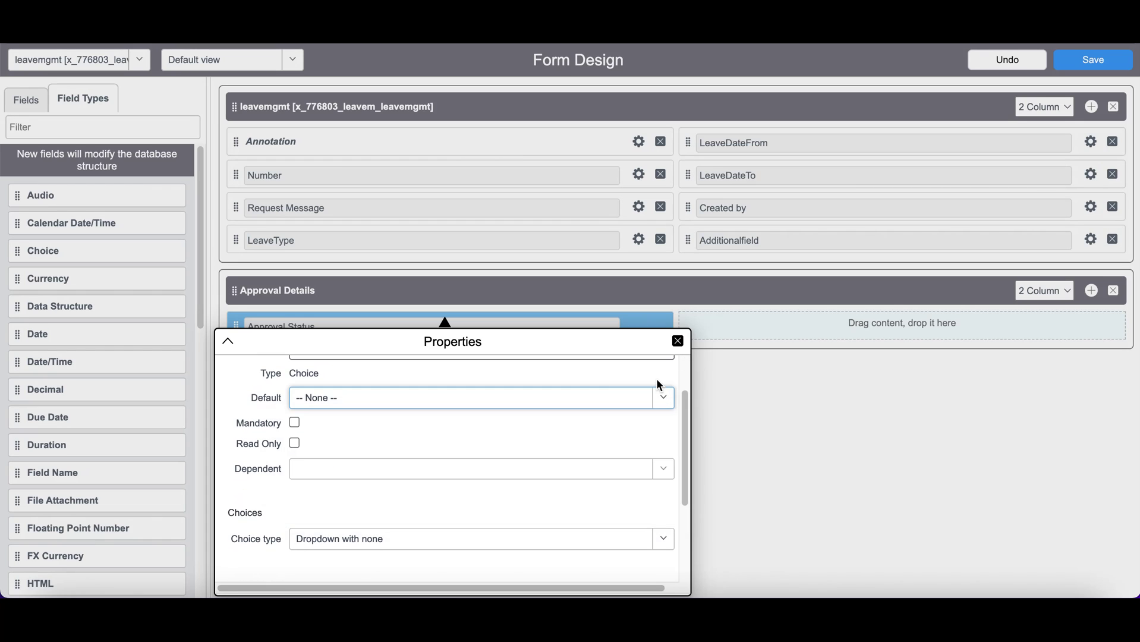
pyautogui.moveTo(683, 409); pyautogui.dragTo(687, 476)
pyautogui.moveTo(308, 475); pyautogui.dragTo(236, 475)
pyautogui.write('Pending')
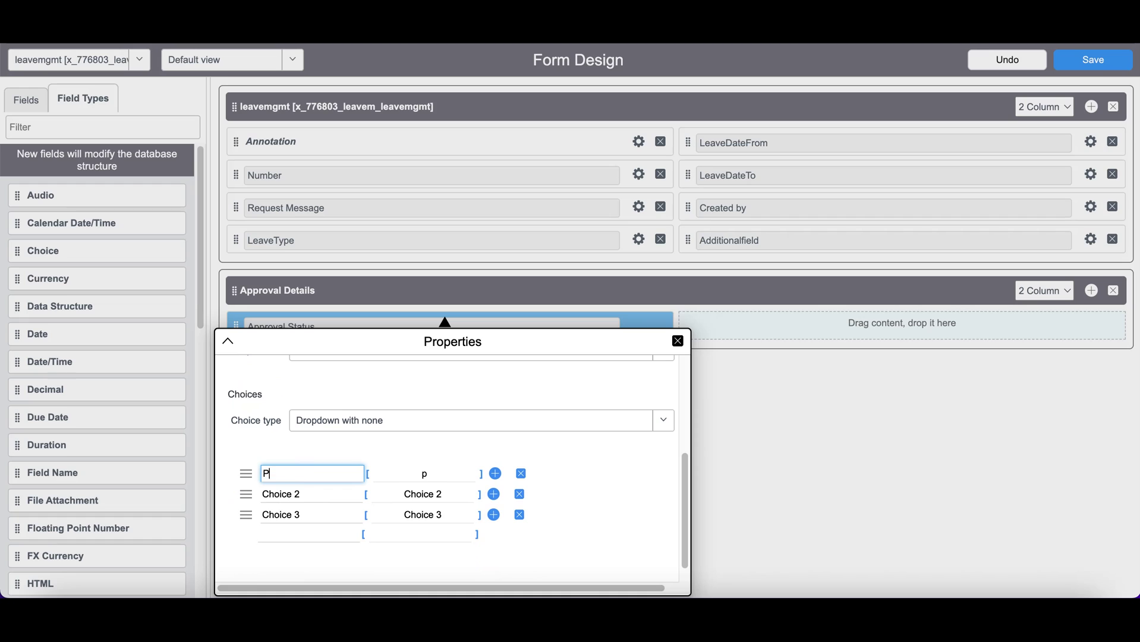
# Rename the second choice of the Approval Status field as Approved and close its properties.
pyautogui.click(279, 492)
pyautogui.moveTo(308, 492); pyautogui.dragTo(225, 495)
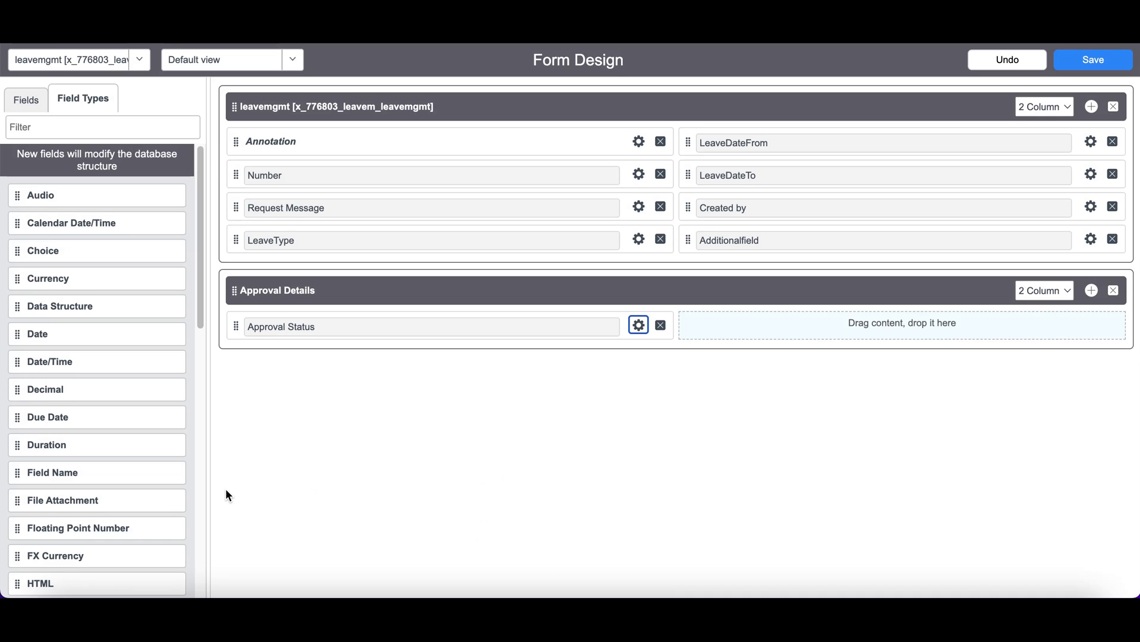
pyautogui.click(643, 330)
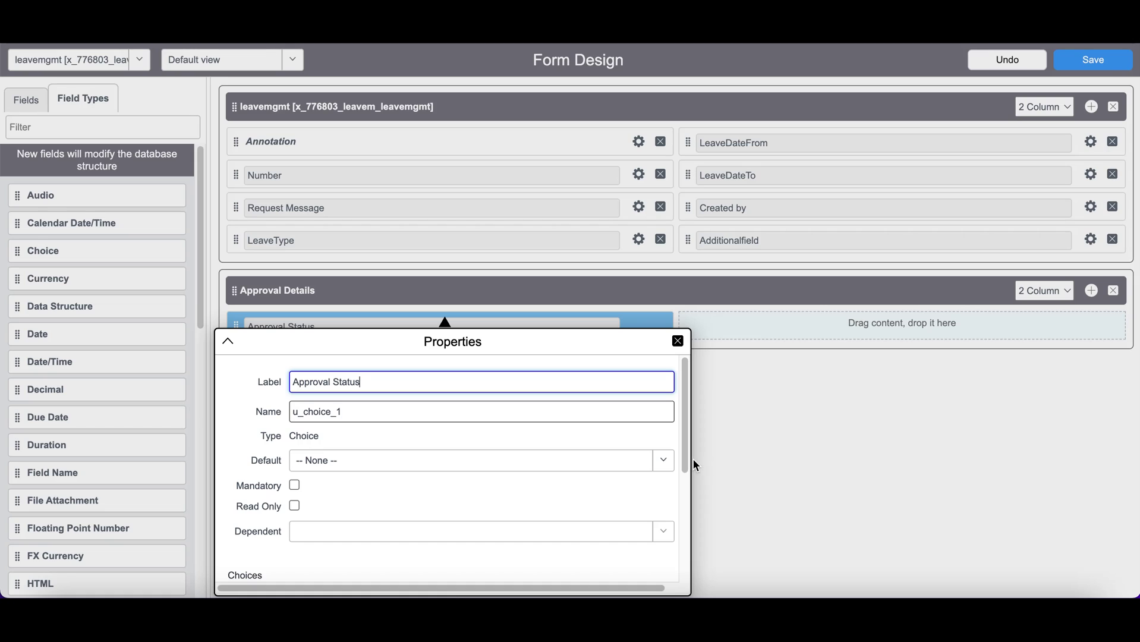
pyautogui.moveTo(684, 460); pyautogui.dragTo(679, 560)
pyautogui.click(302, 479)
pyautogui.moveTo(306, 482); pyautogui.dragTo(255, 481)
pyautogui.write('Approved')
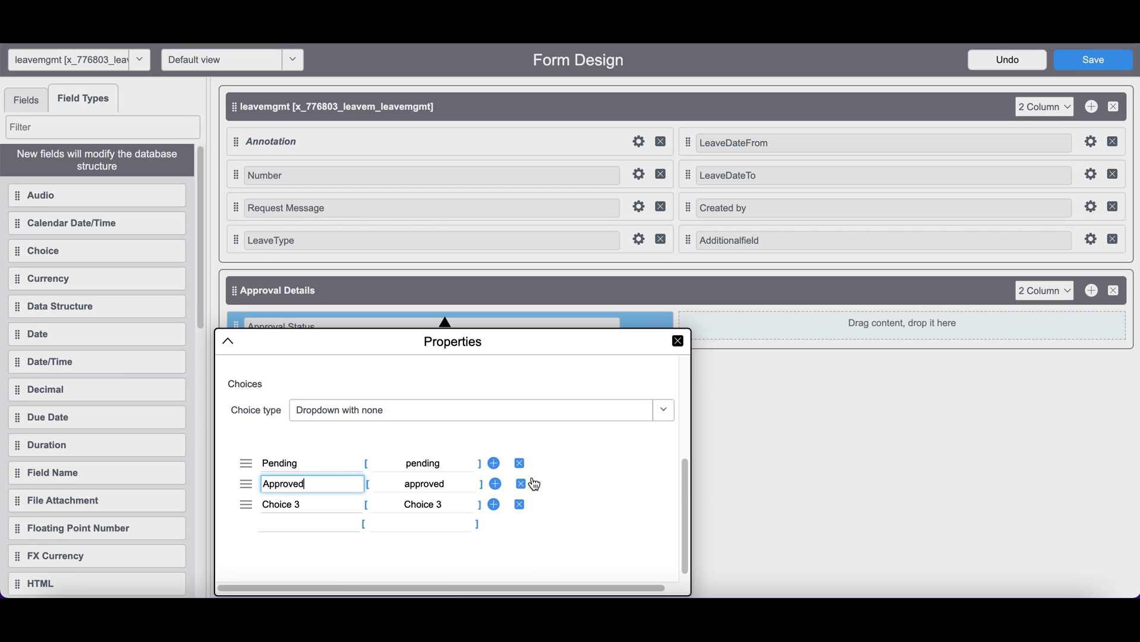
pyautogui.moveTo(687, 490); pyautogui.dragTo(682, 365)
pyautogui.click(677, 341)
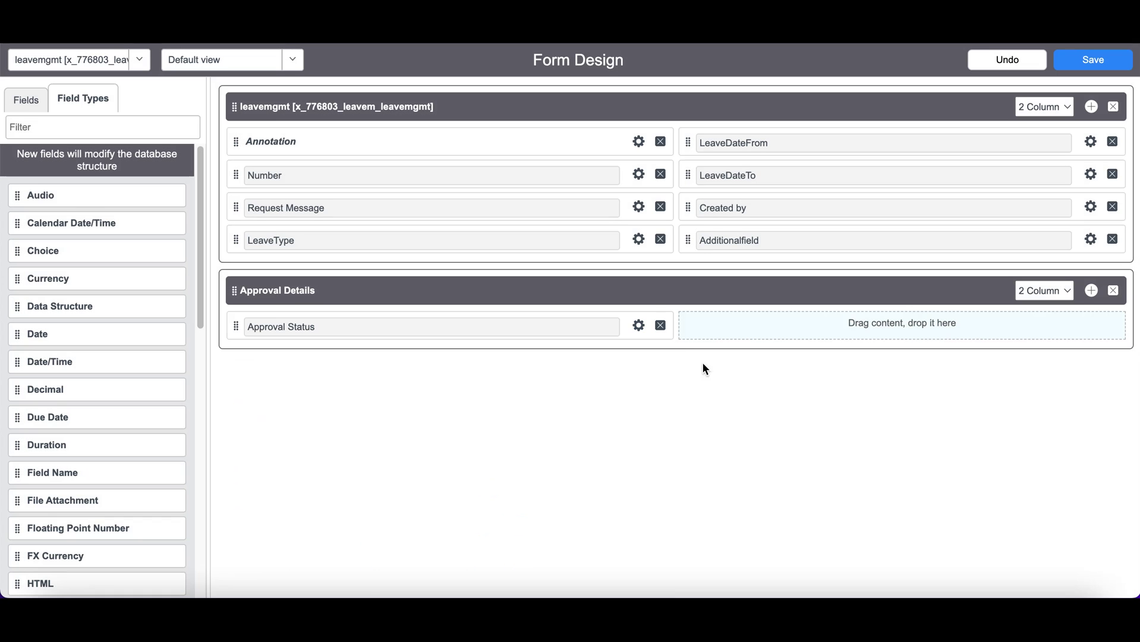
# Set the Approval Status field's default value to Pending and remove Choice 3 from its choices.
pyautogui.click(638, 326)
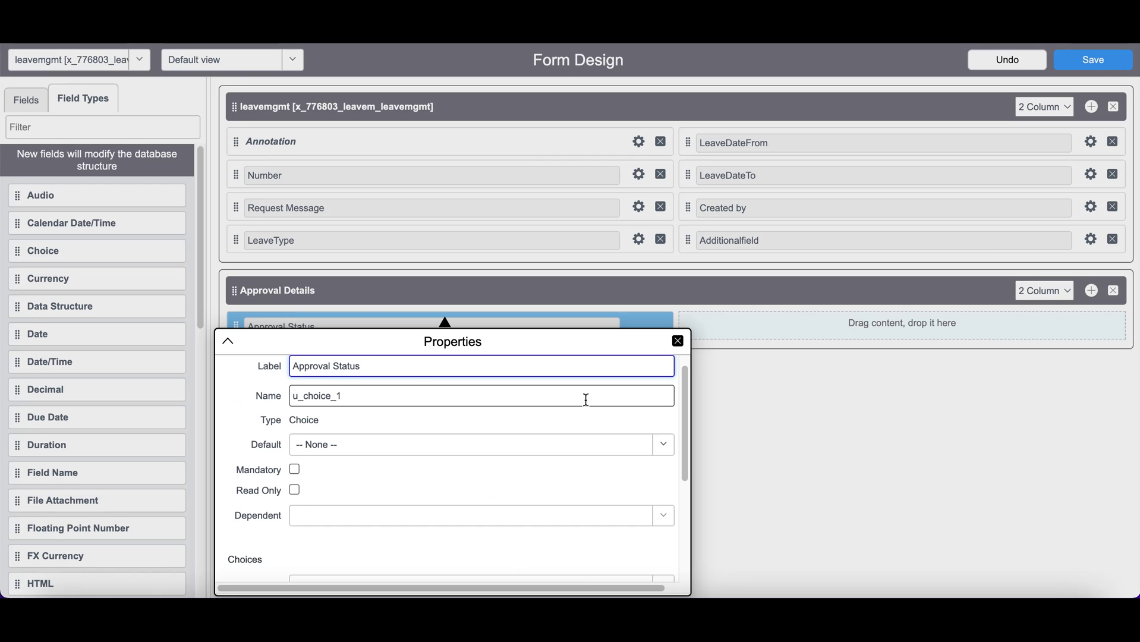
pyautogui.scroll(1, 686, 383)
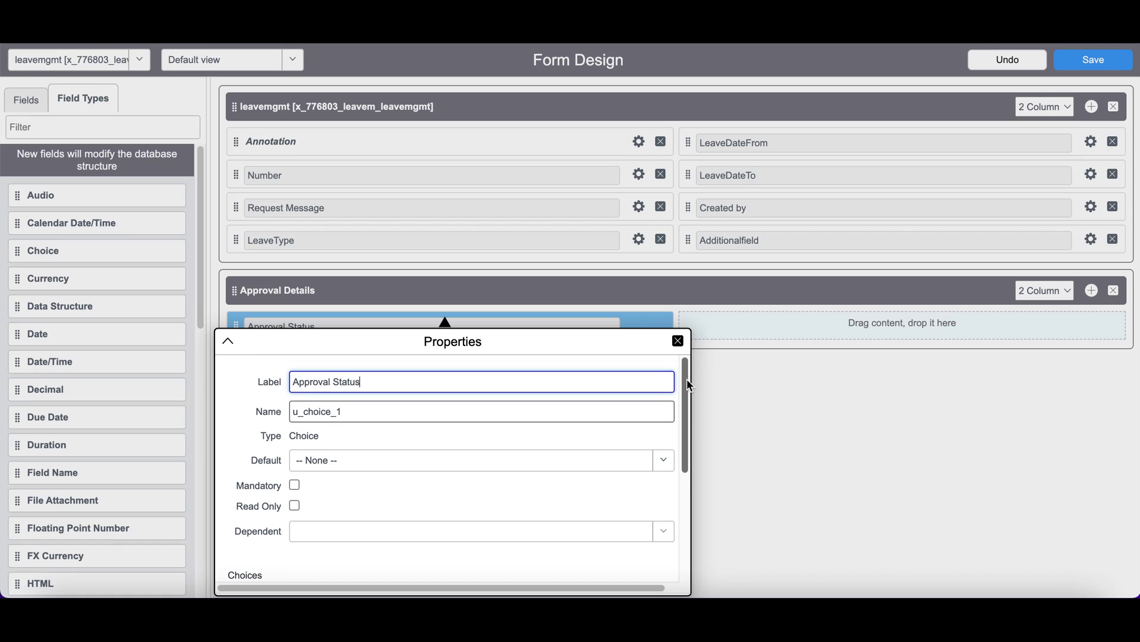
pyautogui.click(659, 466)
pyautogui.click(326, 533)
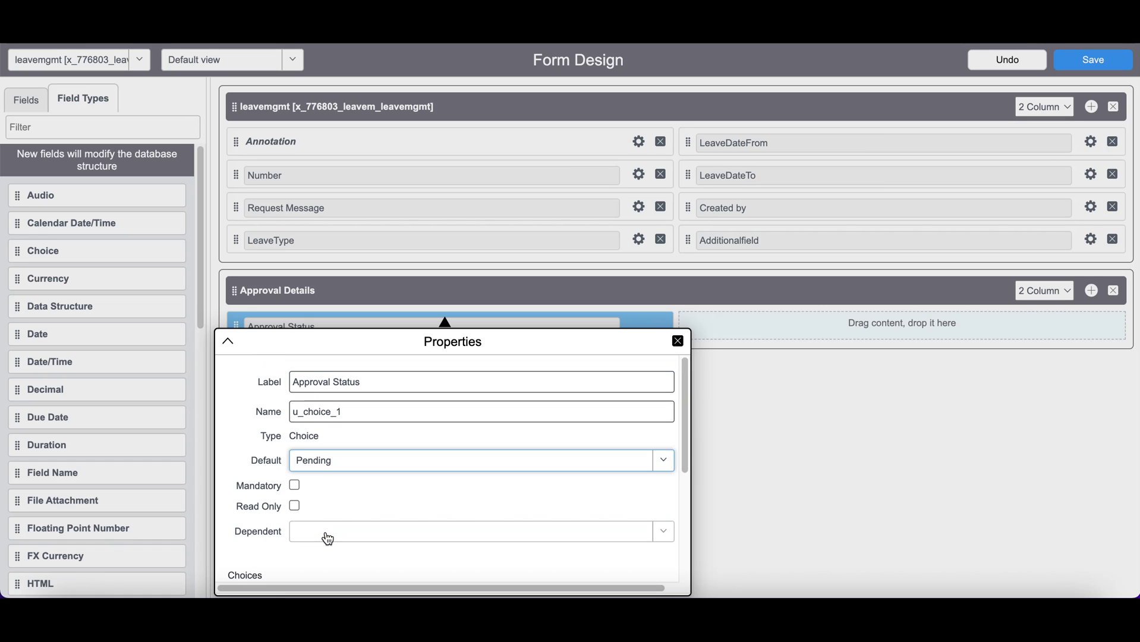
pyautogui.moveTo(686, 471); pyautogui.dragTo(685, 570)
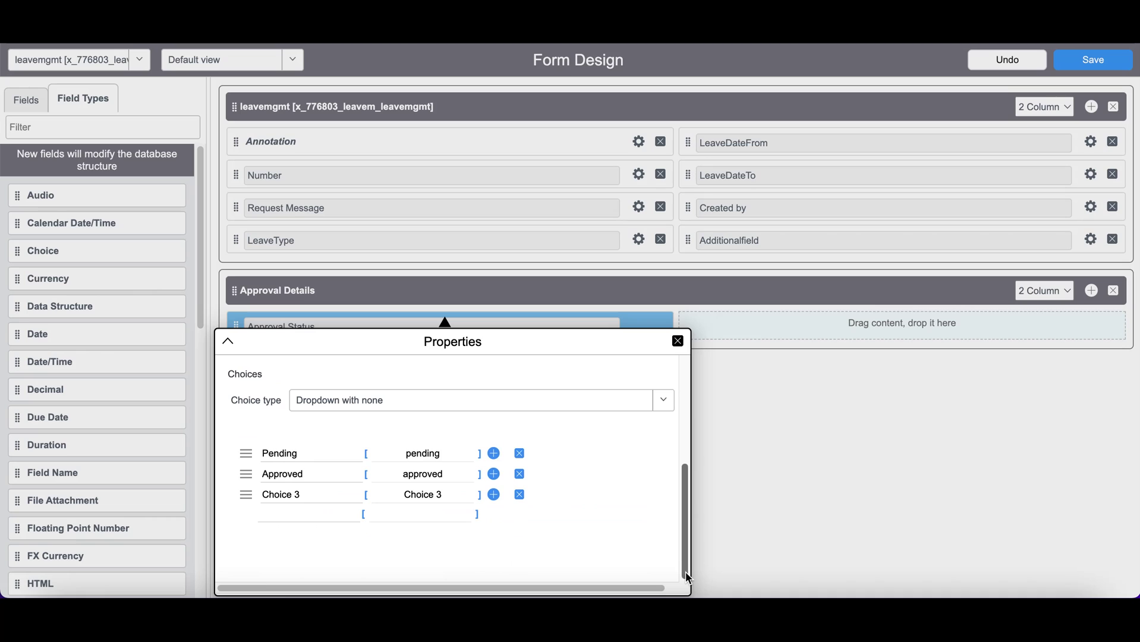
pyautogui.click(519, 494)
# Make the Approval Status field read-only, close its properties and save the form design.
pyautogui.moveTo(684, 466); pyautogui.dragTo(687, 397)
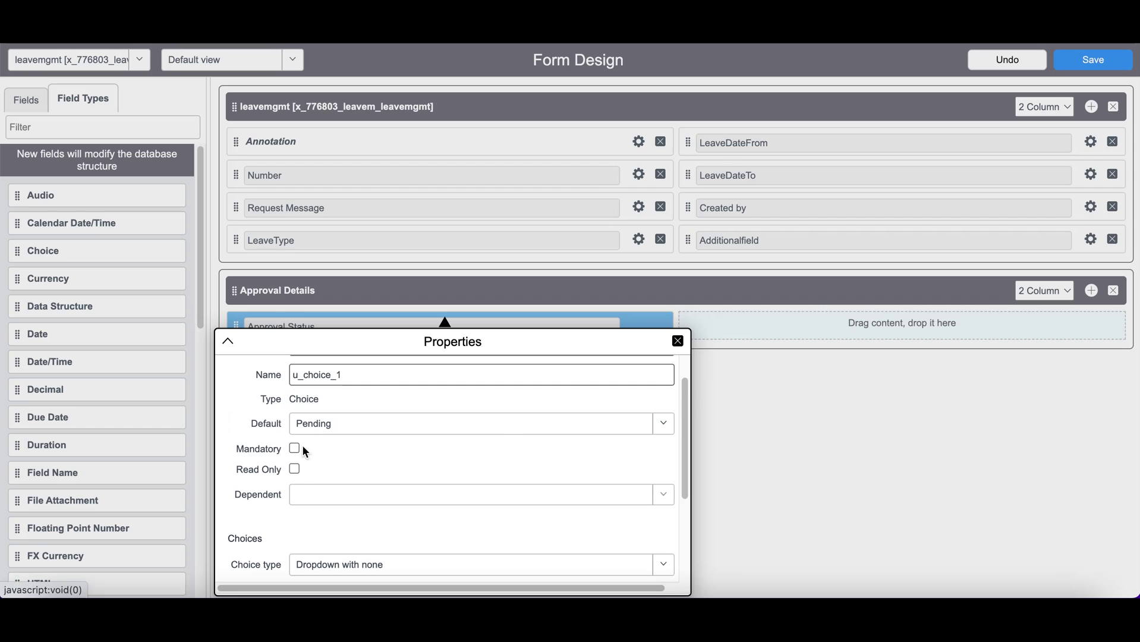
pyautogui.click(294, 469)
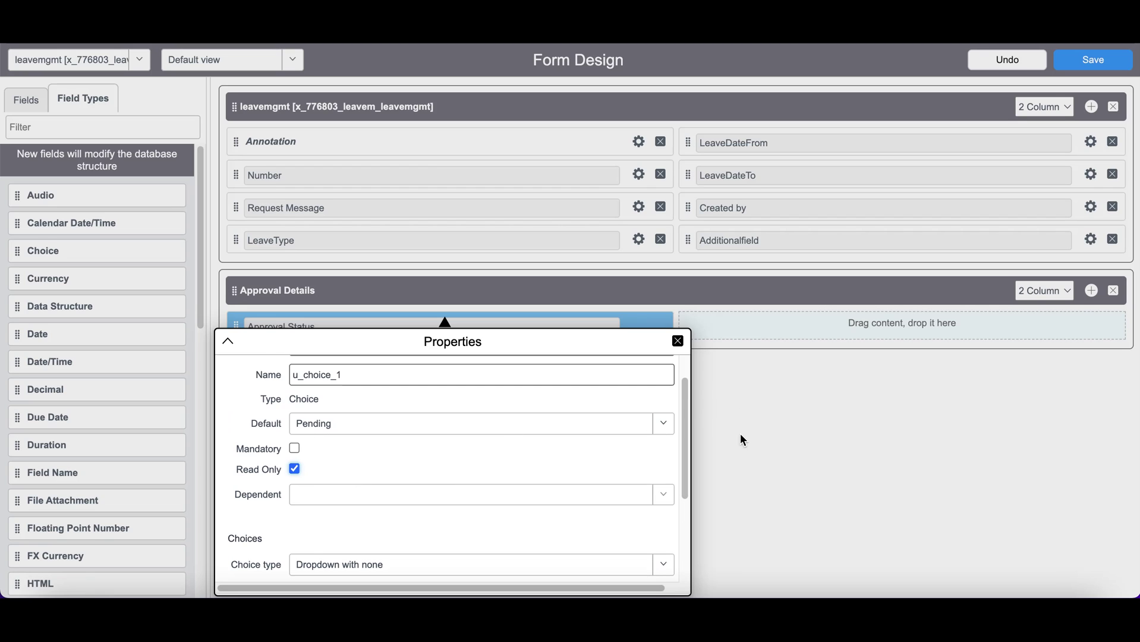
pyautogui.scroll(2, 689, 431)
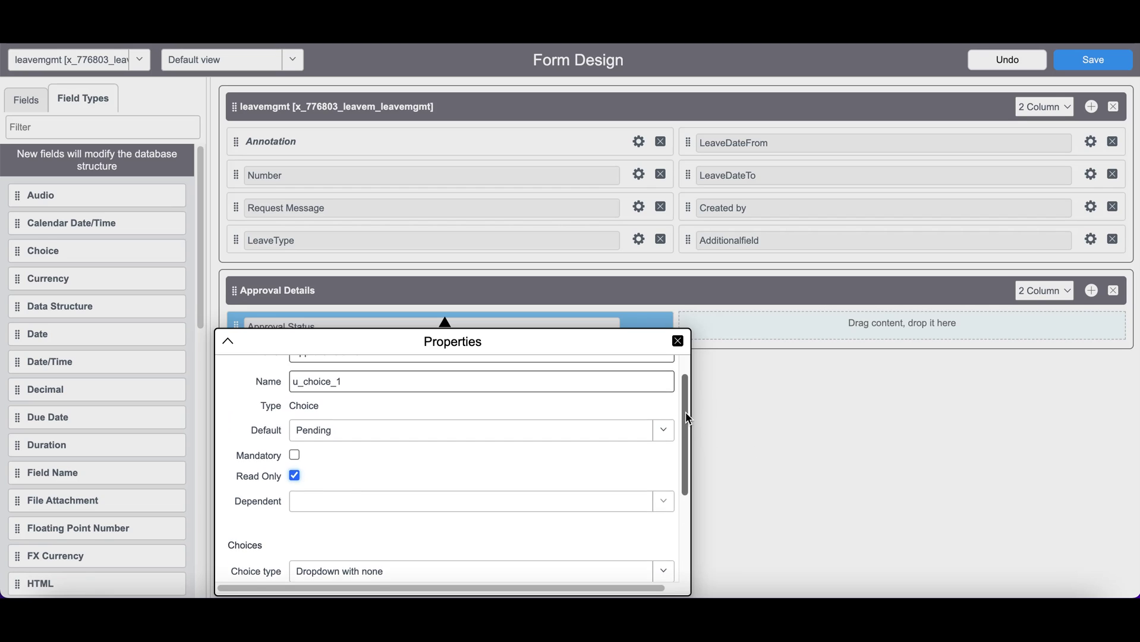
pyautogui.moveTo(686, 429); pyautogui.dragTo(692, 548)
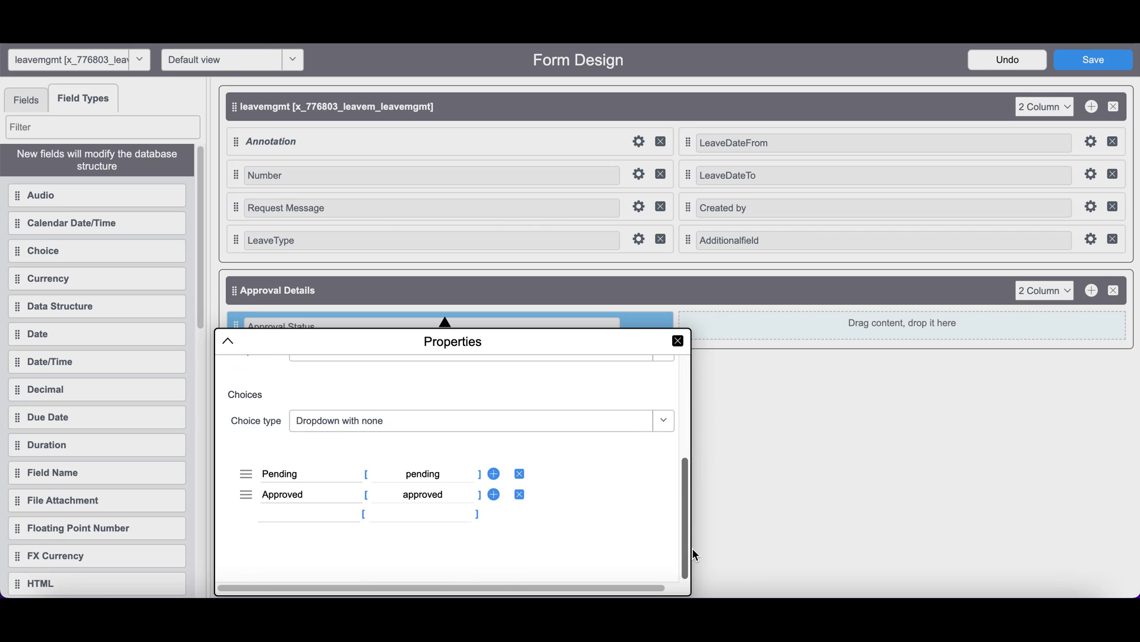
pyautogui.click(781, 445)
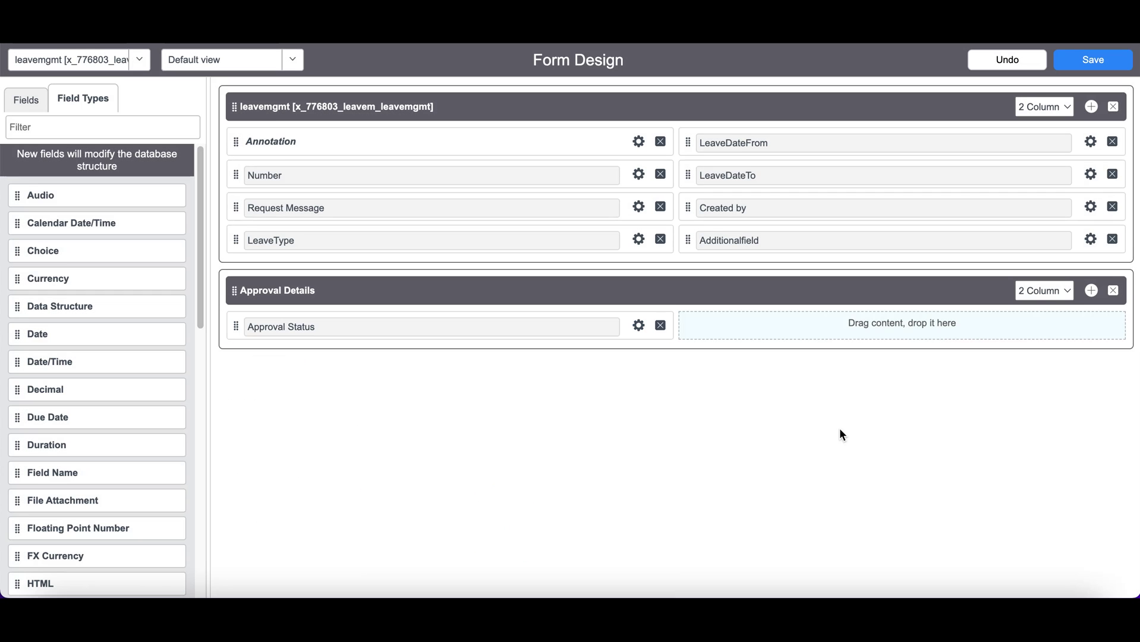
pyautogui.click(1093, 66)
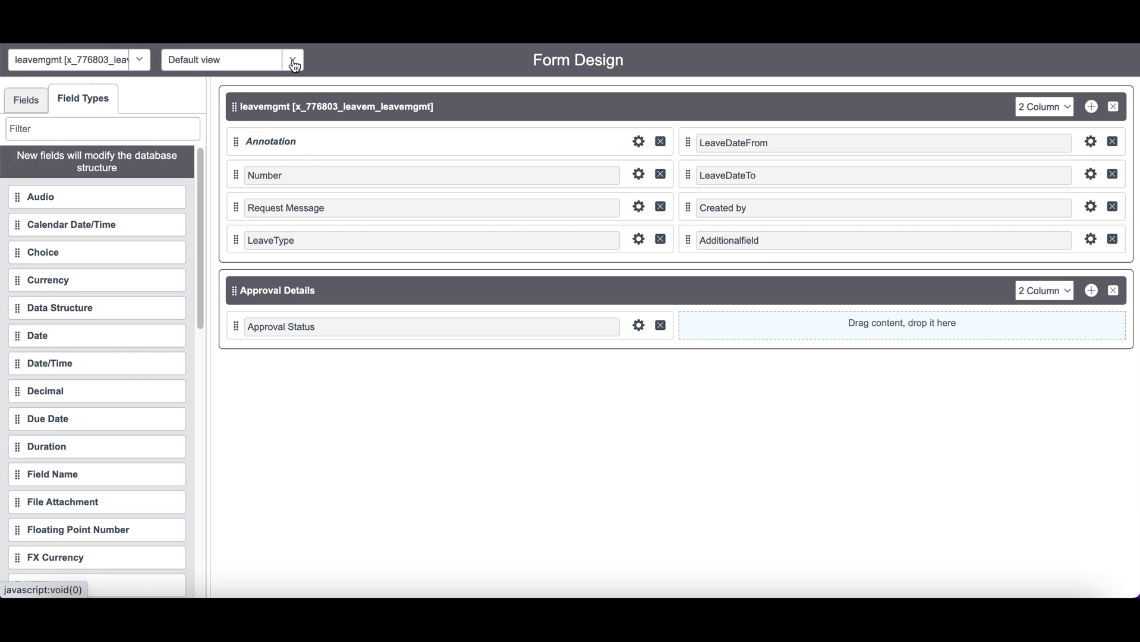
# Examine the form's ITView layout and return to the Default view.
pyautogui.click(375, 56)
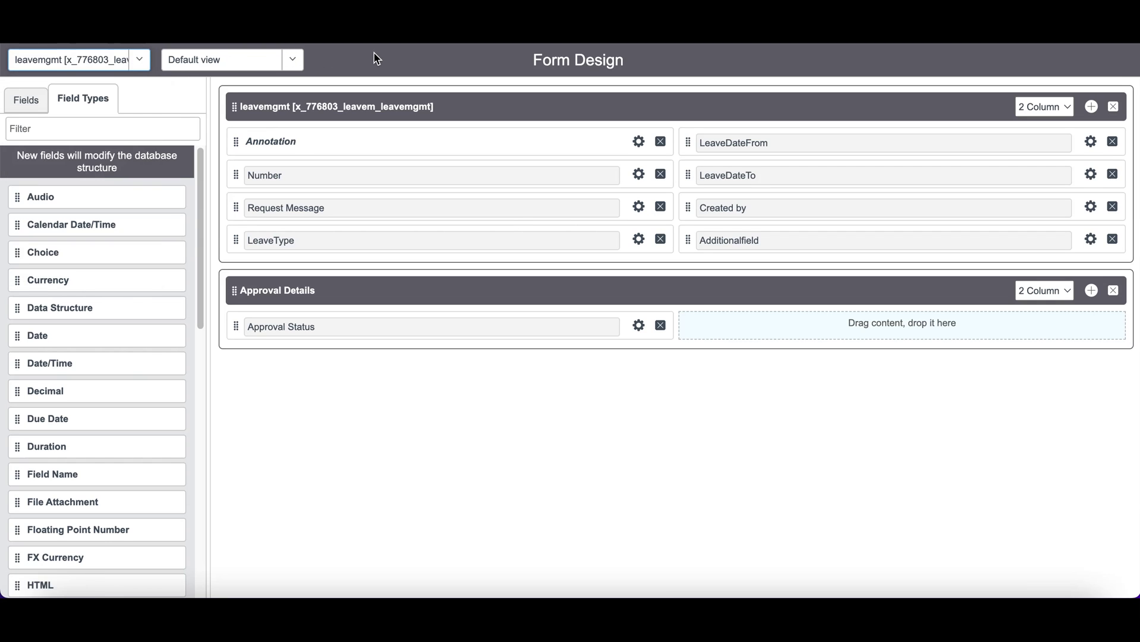
pyautogui.click(290, 64)
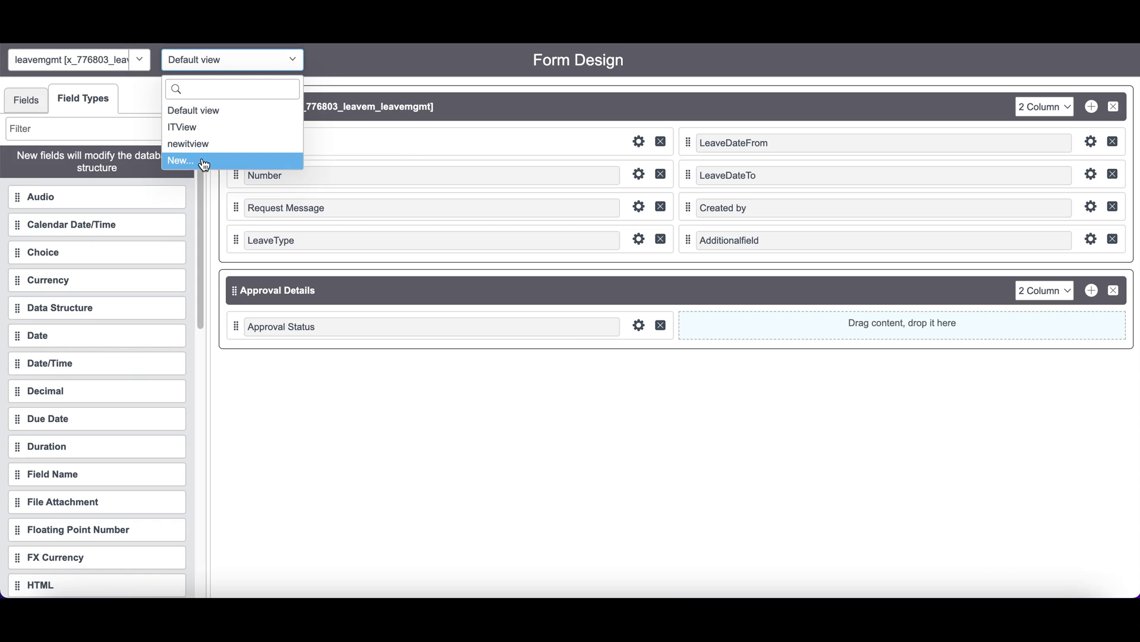
pyautogui.click(191, 128)
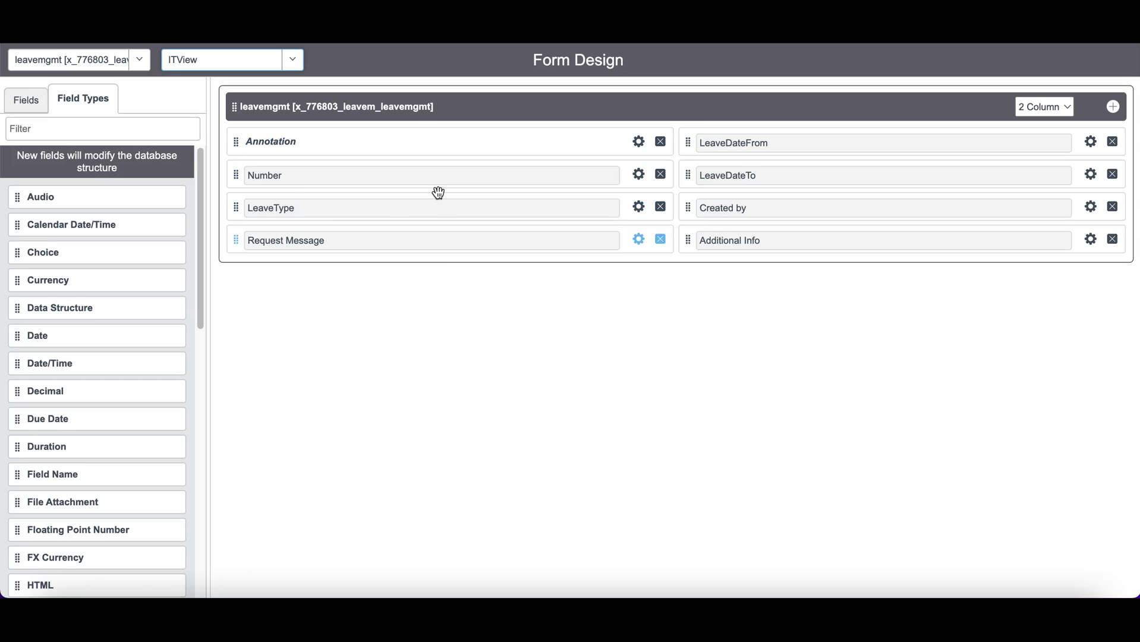
pyautogui.click(294, 59)
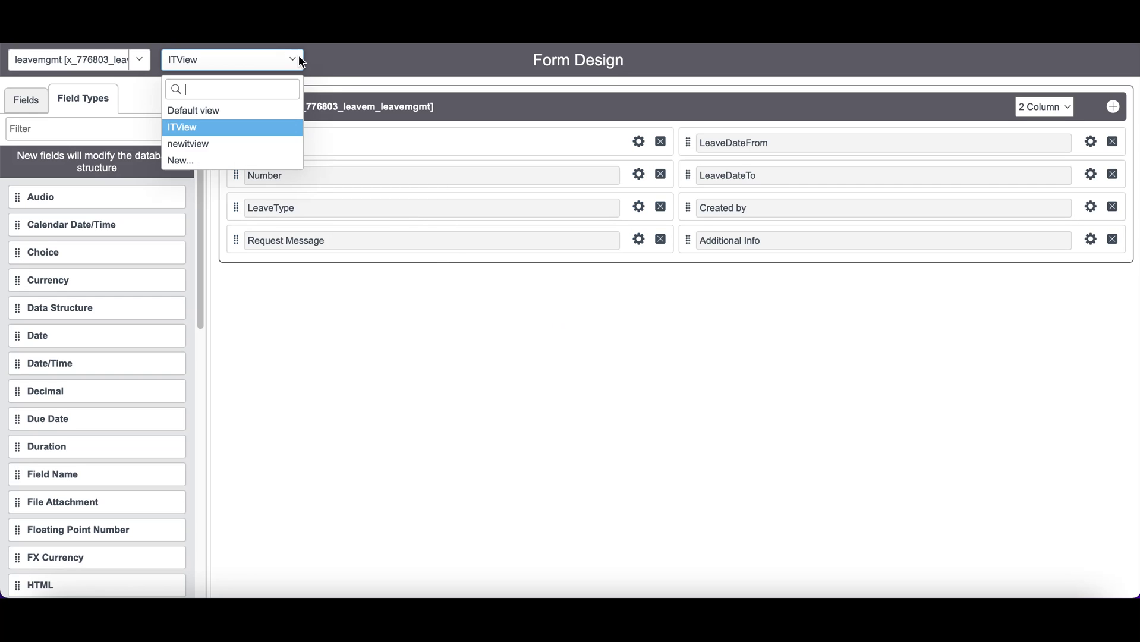
pyautogui.click(207, 113)
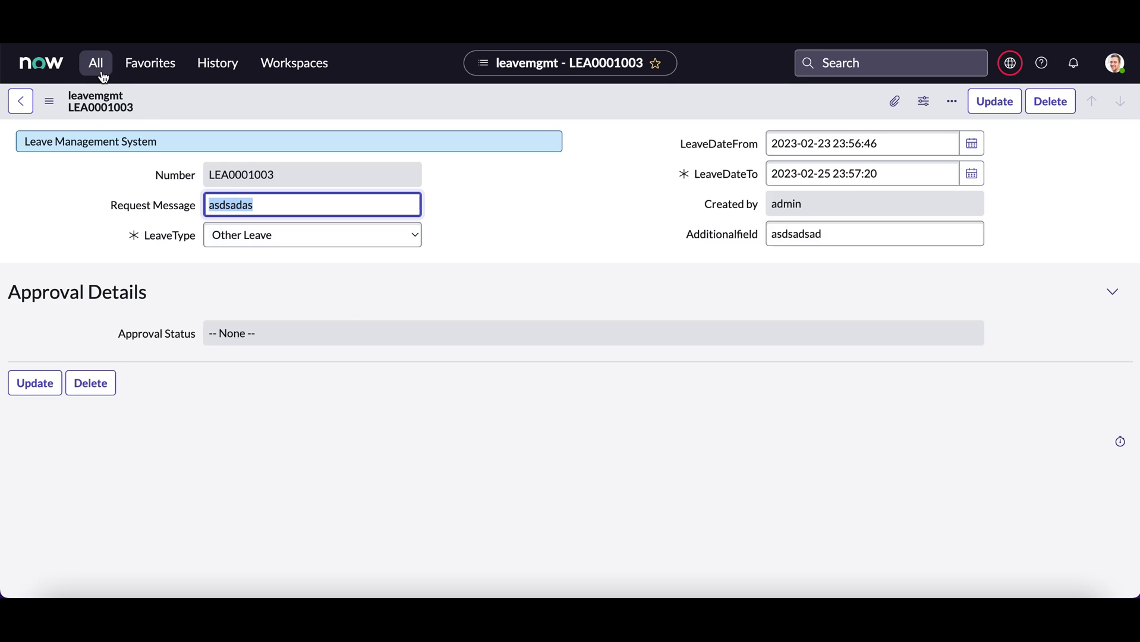
# Start a new leavemgmt record with the Request Message "test" and the LeaveType Annual Leave.
pyautogui.click(23, 102)
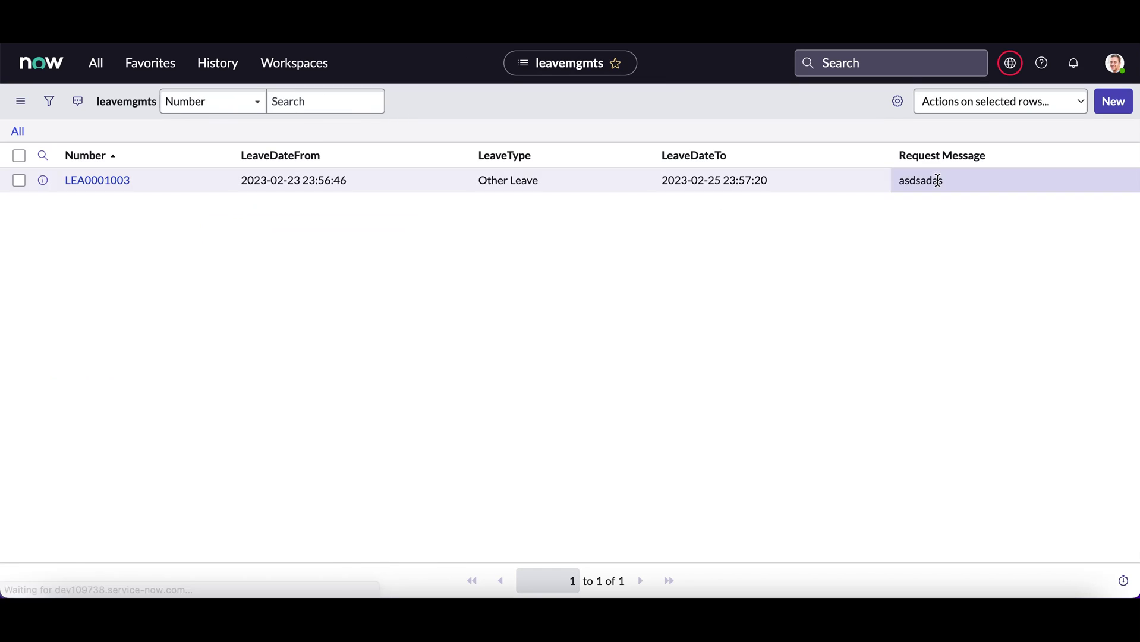
pyautogui.click(1112, 102)
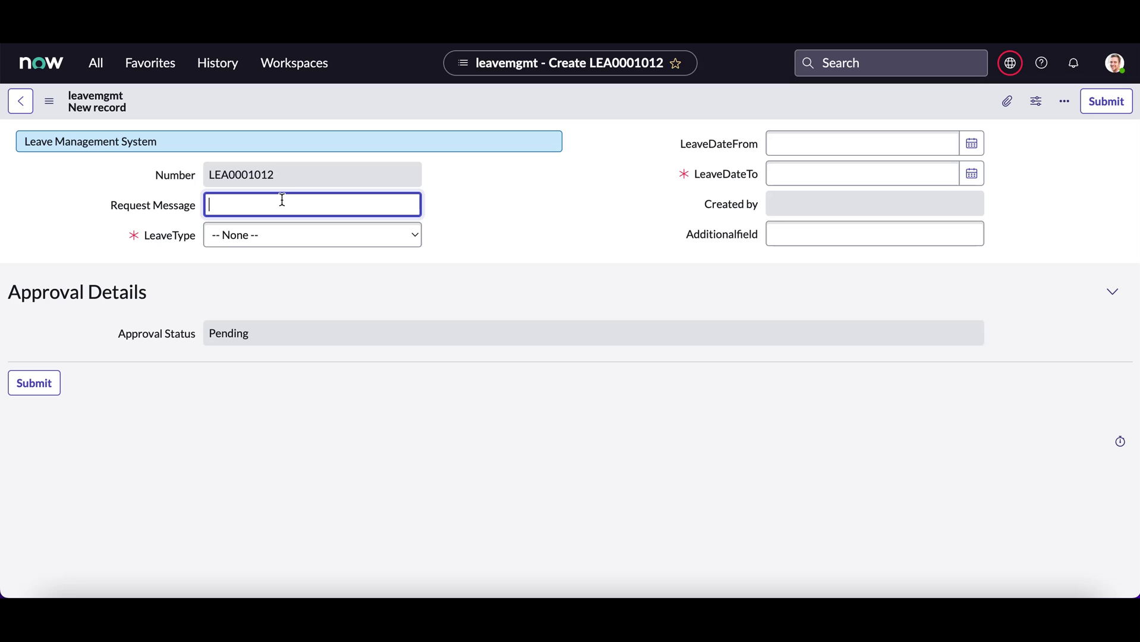
pyautogui.write('test')
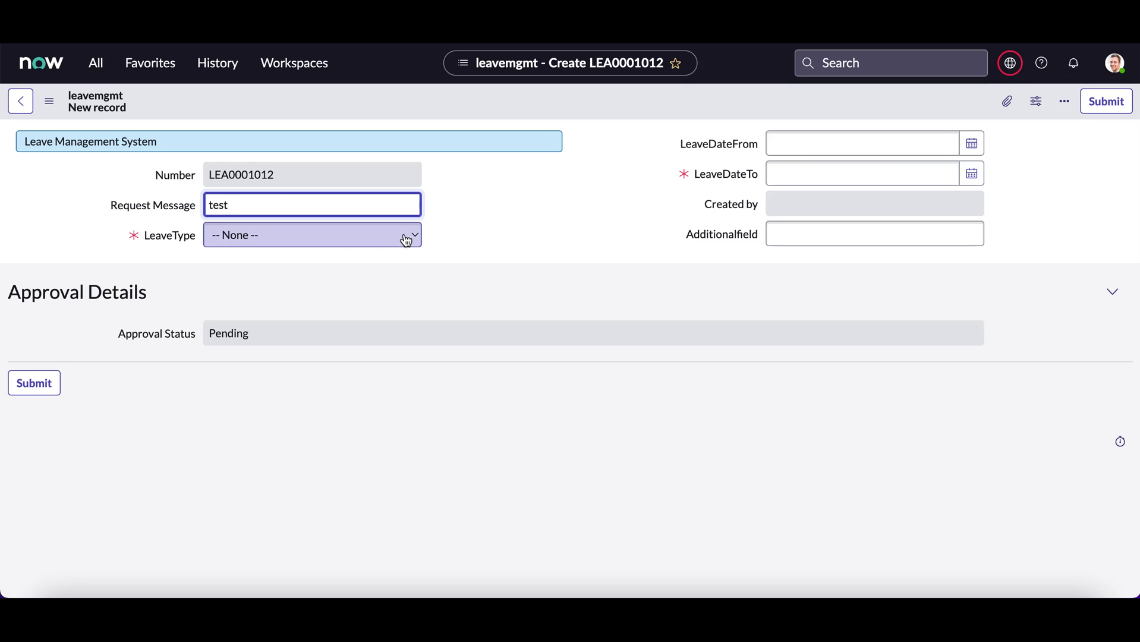
pyautogui.click(398, 239)
pyautogui.click(300, 257)
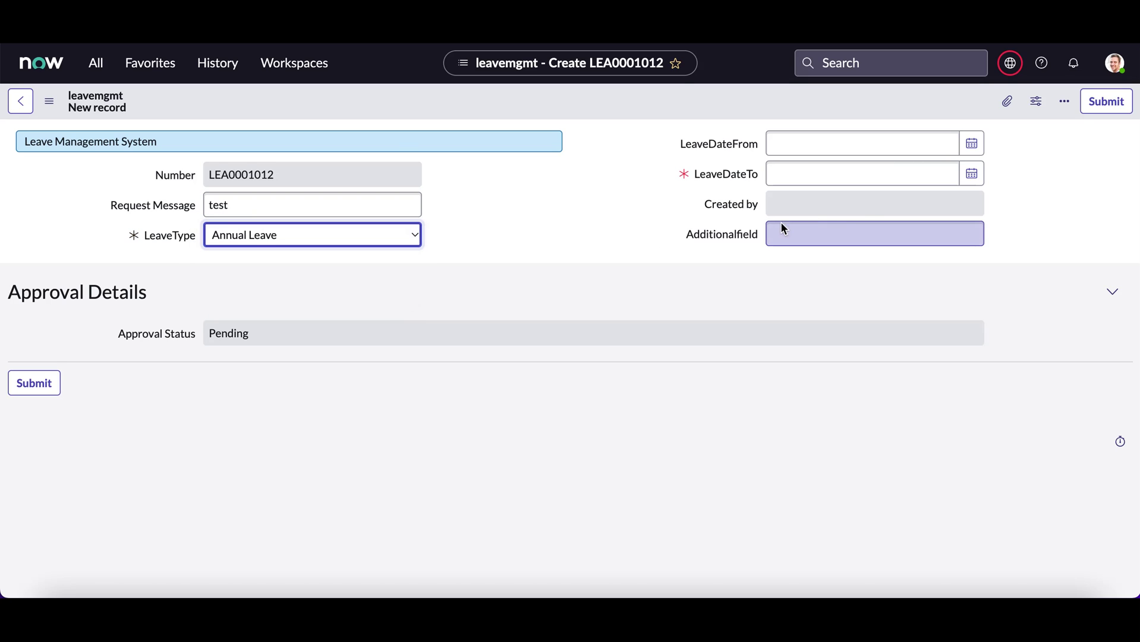
# Set the leave record's LeaveDateFrom to 2 March 2023 and its LeaveDateTo to 9 March 2023.
pyautogui.click(970, 143)
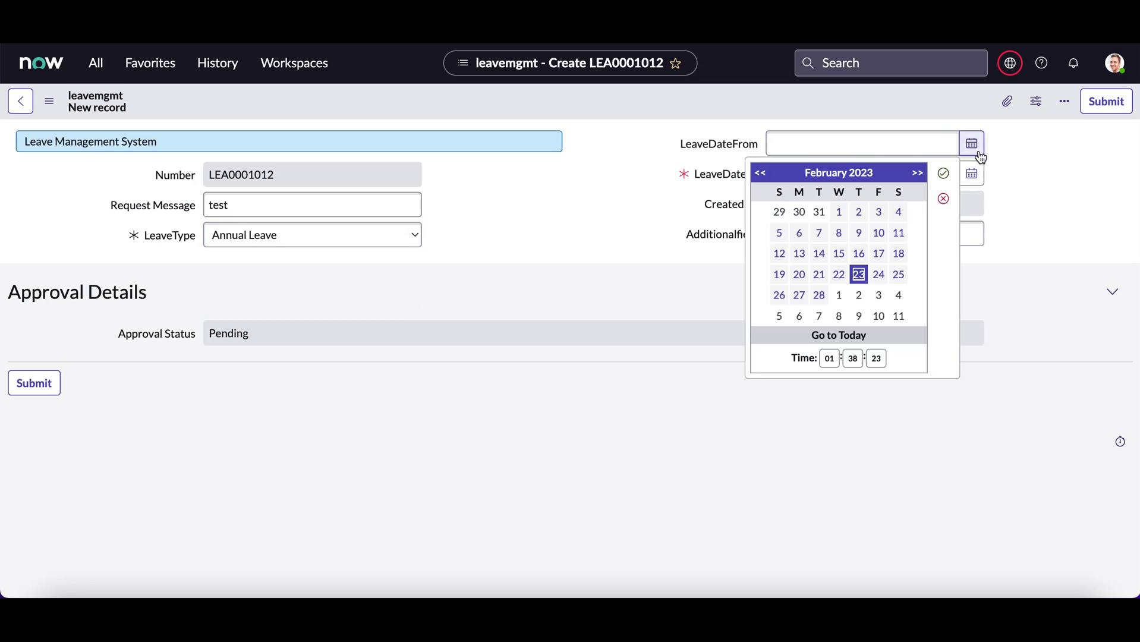
pyautogui.click(859, 297)
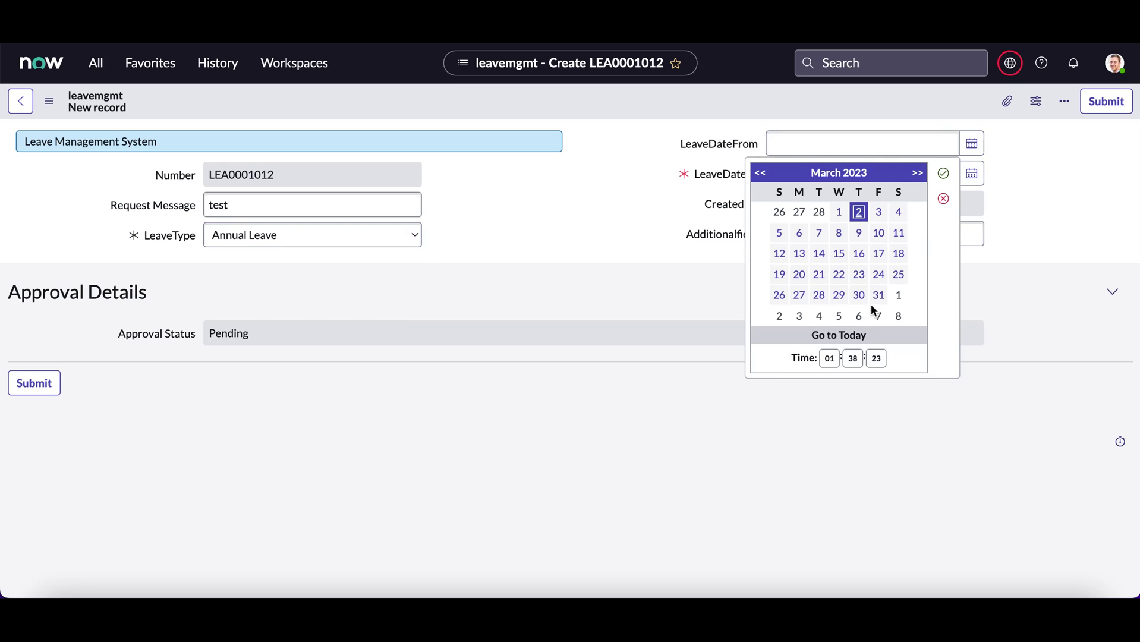
pyautogui.click(943, 174)
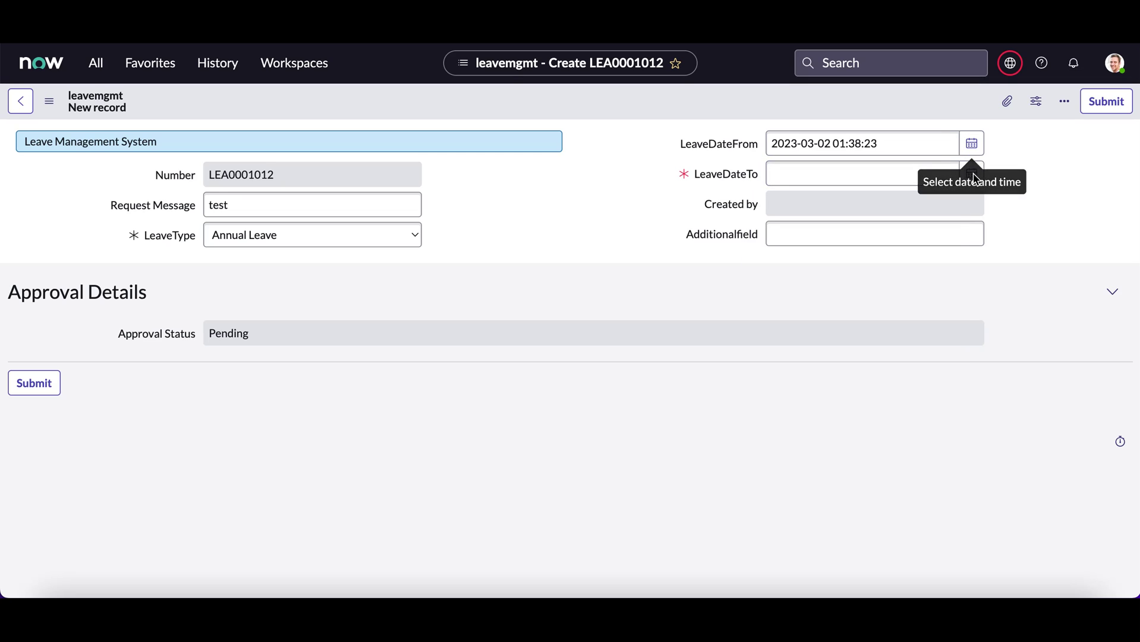
pyautogui.click(972, 176)
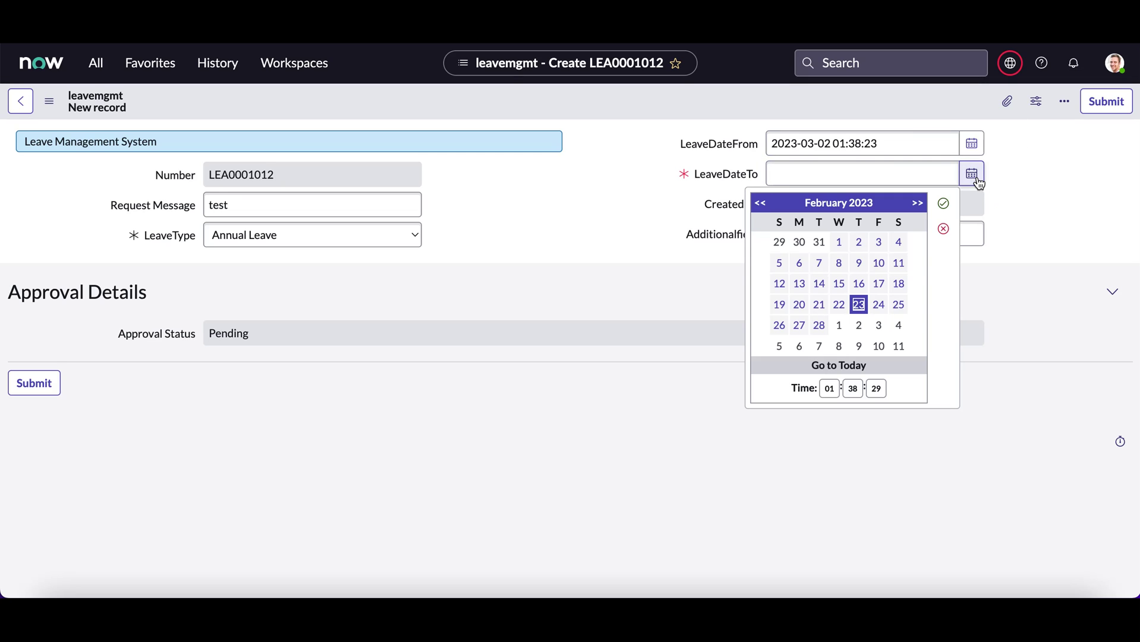
pyautogui.click(858, 346)
pyautogui.click(943, 203)
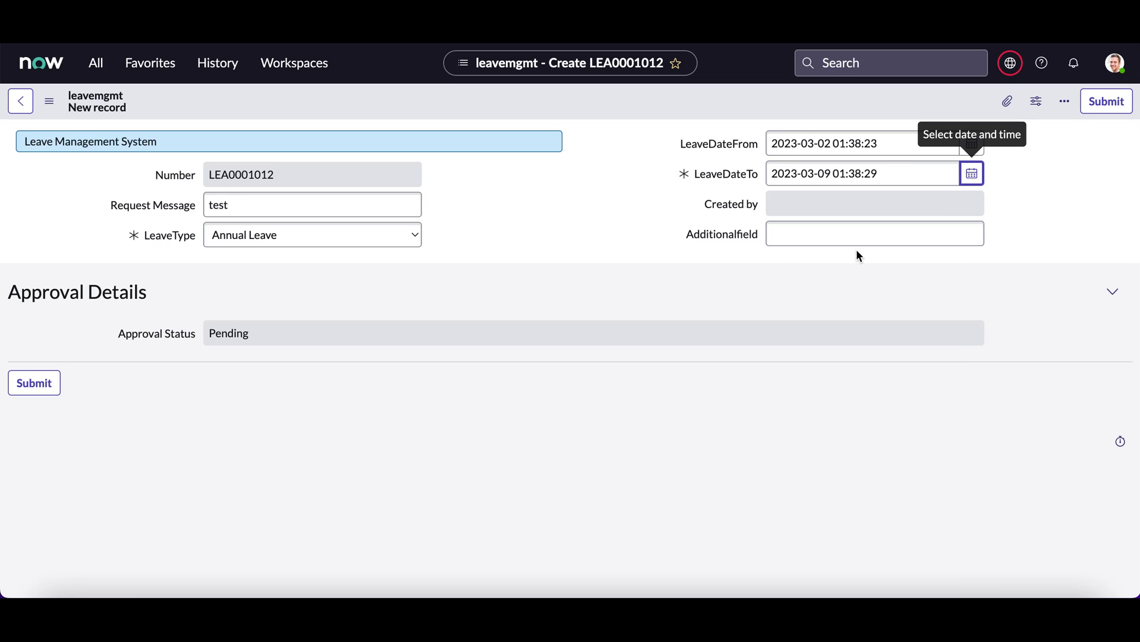
# Enter "test" in the Additionalfield and submit the new leave record.
pyautogui.click(788, 237)
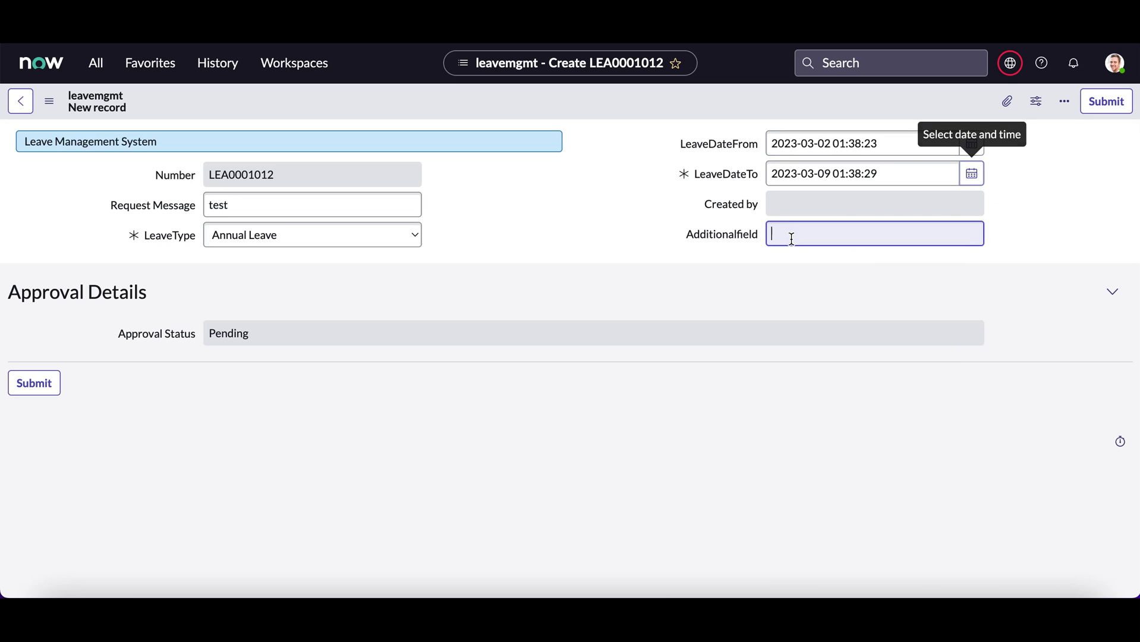
pyautogui.write('test')
pyautogui.click(1078, 205)
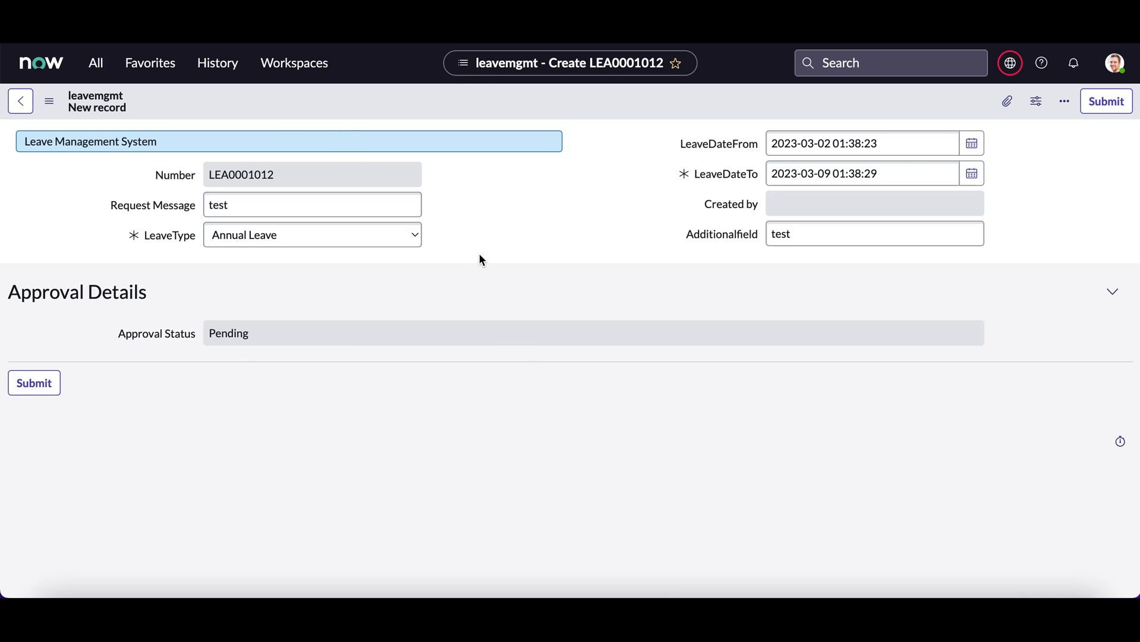
pyautogui.rightClick(439, 101)
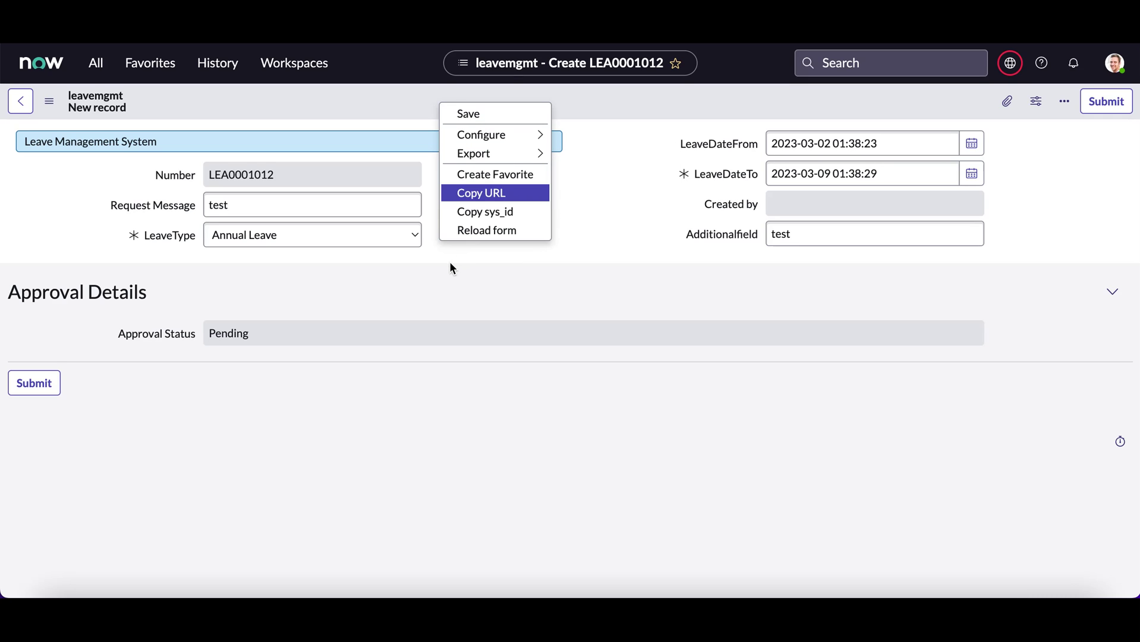
pyautogui.click(423, 273)
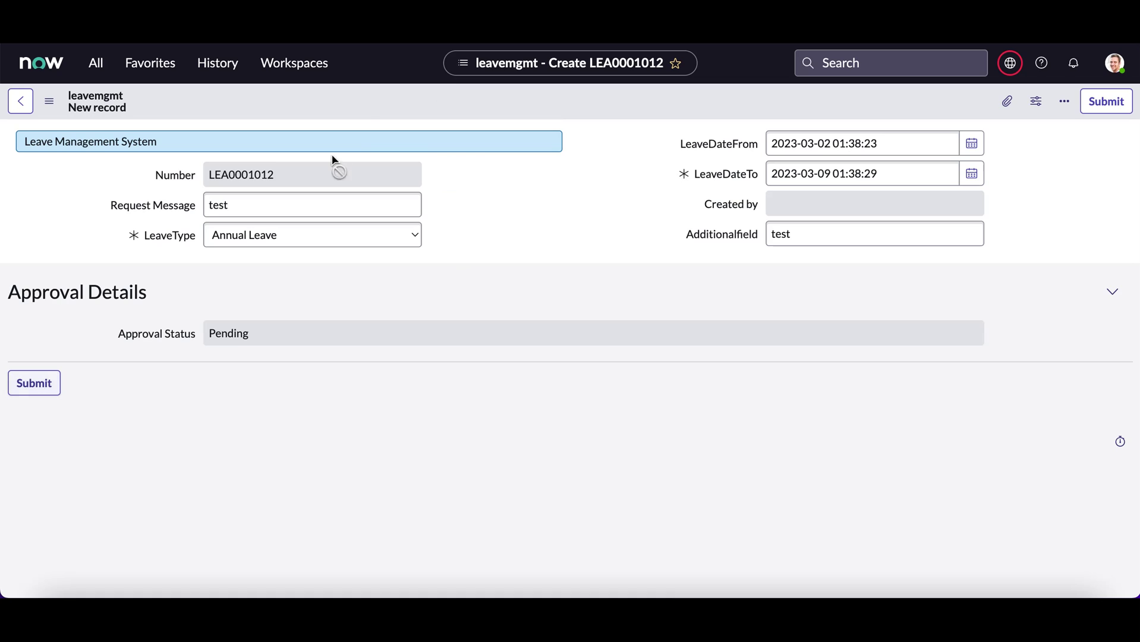
pyautogui.click(23, 387)
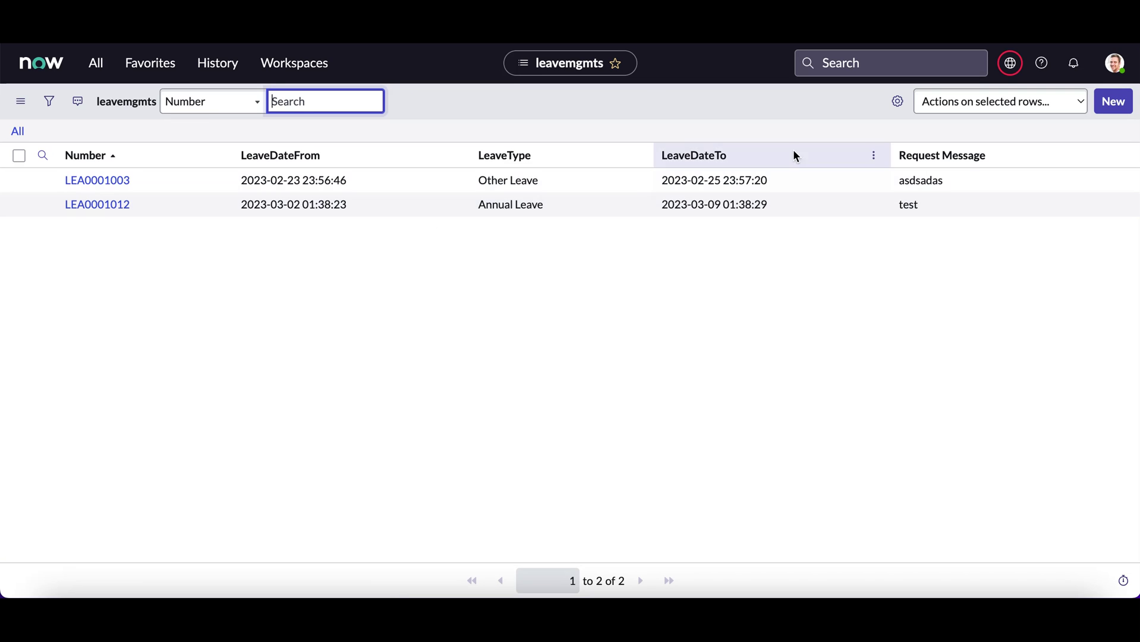
# Open the newly submitted Annual Leave record and check its Approval Details section by collapsing and expanding it.
pyautogui.click(117, 206)
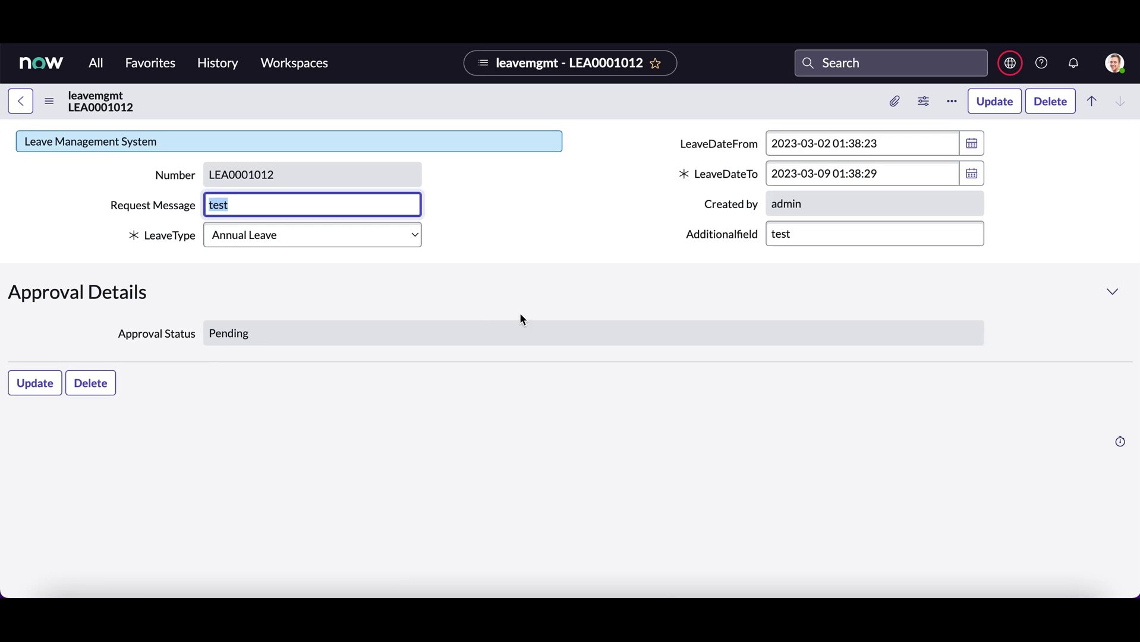
pyautogui.click(1112, 294)
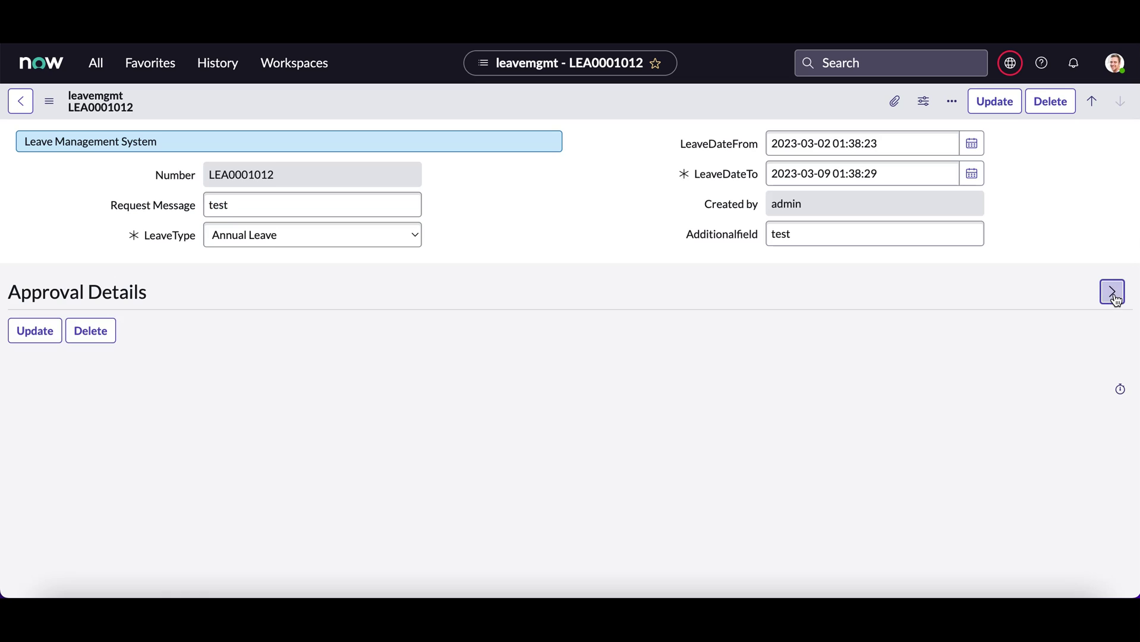
pyautogui.click(1112, 292)
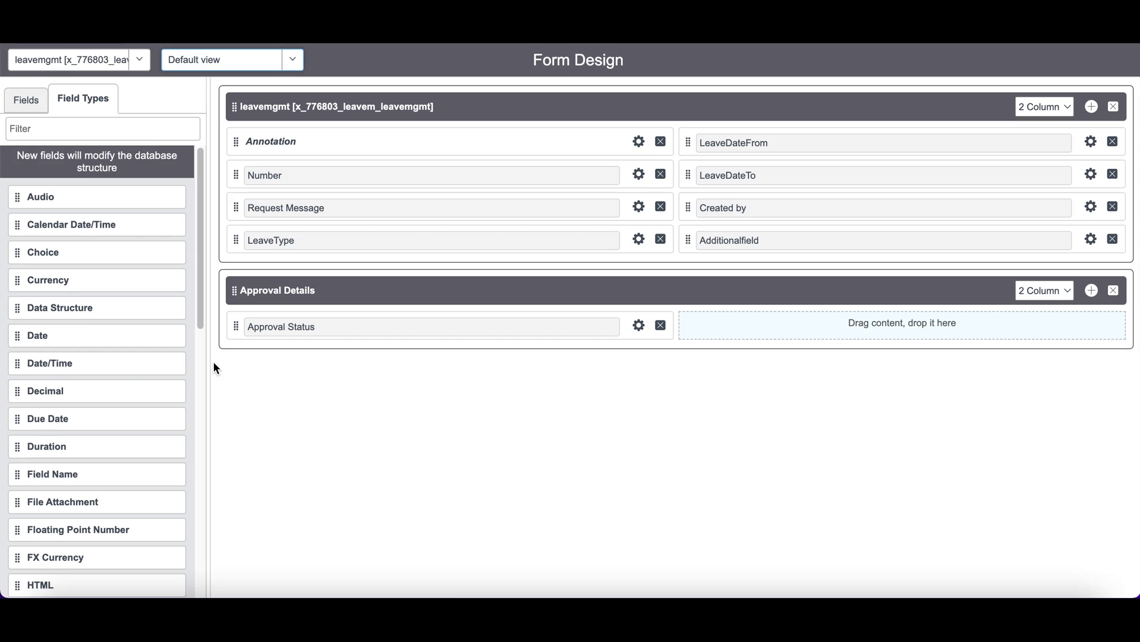
# Show the existing fields and formatters available for the leavemgmt form's Default view in Form Design.
pyautogui.click(36, 103)
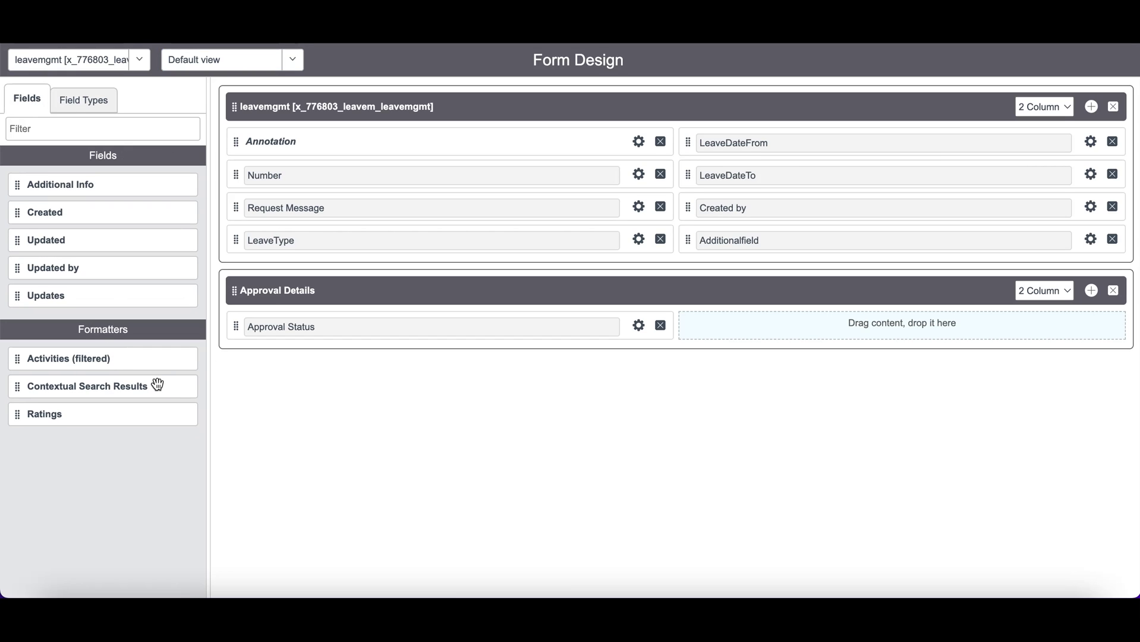